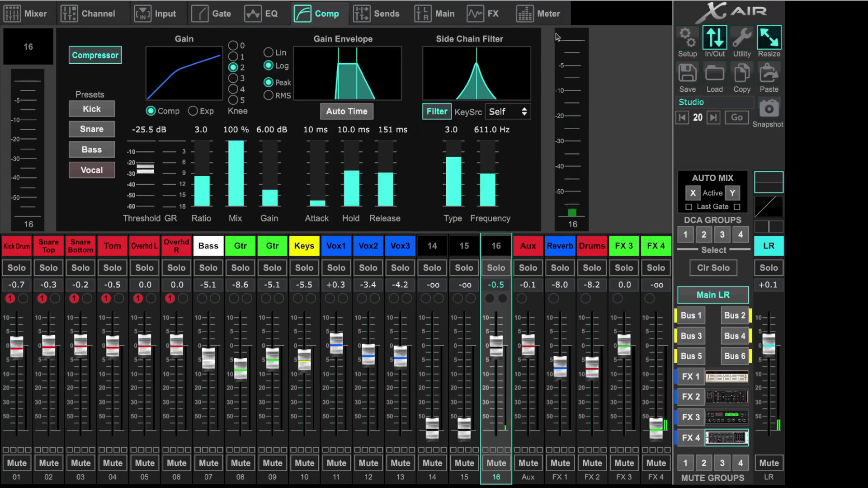
- Bring up the effects rack overview and the effect-type library for the FX 4 slot
{"action": "left_click", "coordinate": [484, 13]}
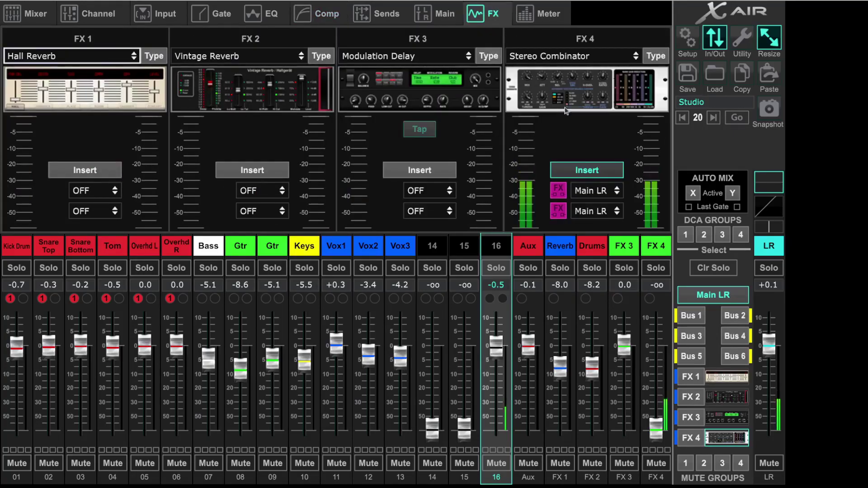
{"action": "left_click", "coordinate": [550, 71]}
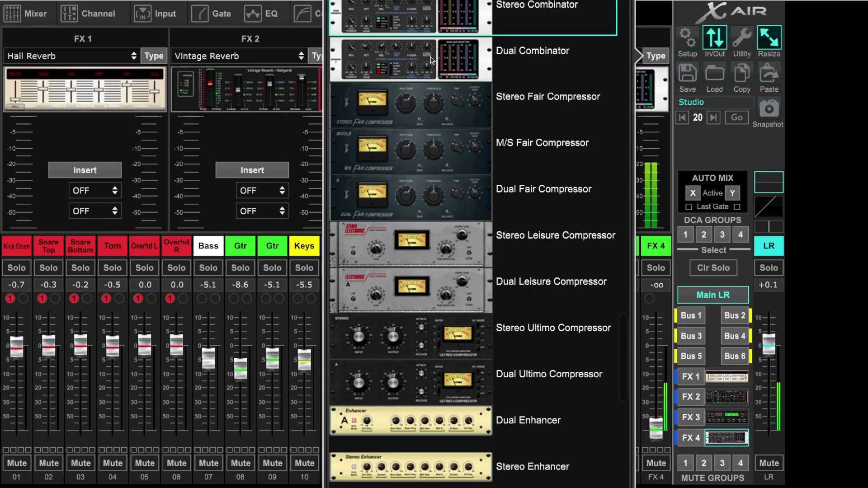
- Load Dual Combinator into FX 4 and compare its A and B sides
{"action": "left_click", "coordinate": [432, 61]}
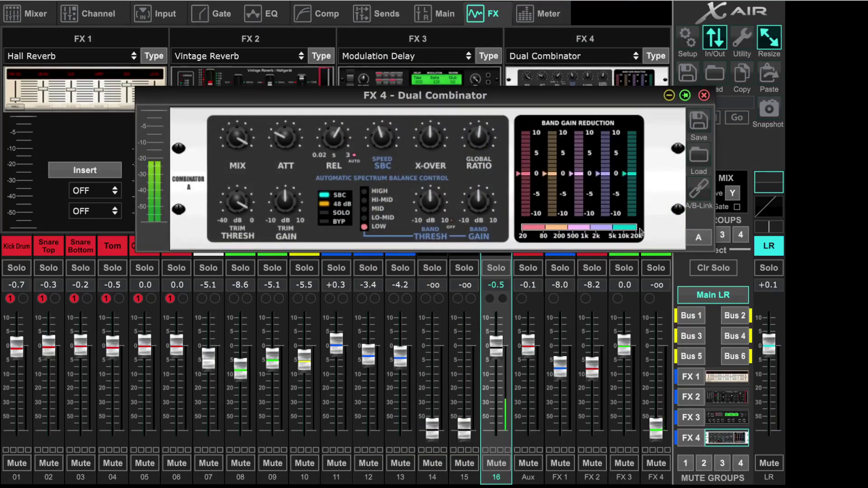
{"action": "left_click", "coordinate": [699, 238]}
{"action": "left_click", "coordinate": [699, 237]}
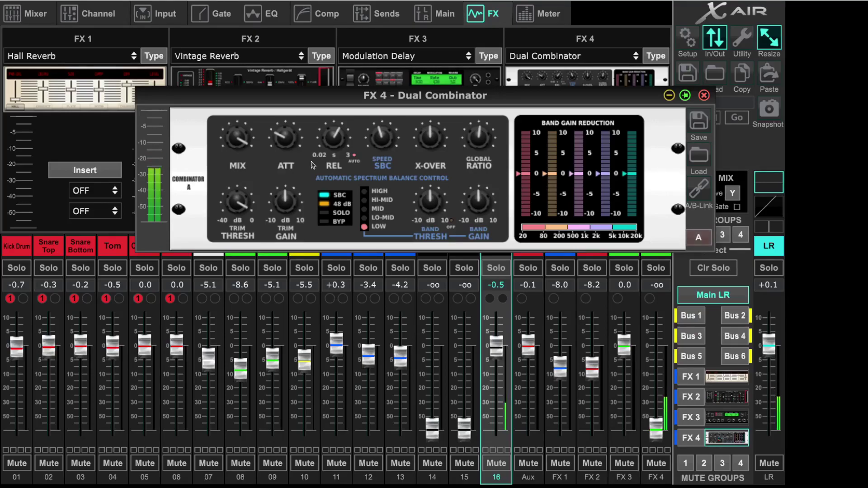
- Lower side A's mix to about 56 %, leaving side B at 100 %
{"action": "mouse_move", "coordinate": [235, 140]}
{"action": "left_click_drag", "start_coordinate": [234, 140], "coordinate": [244, 147]}
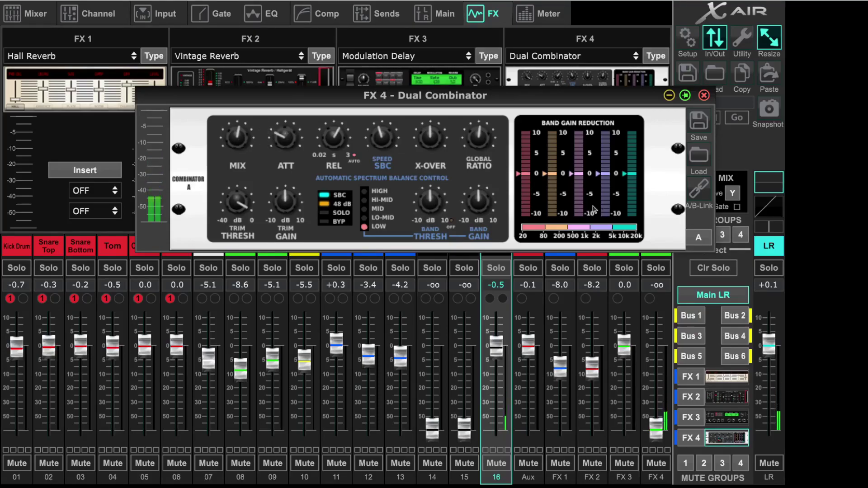
{"action": "mouse_move", "coordinate": [238, 138]}
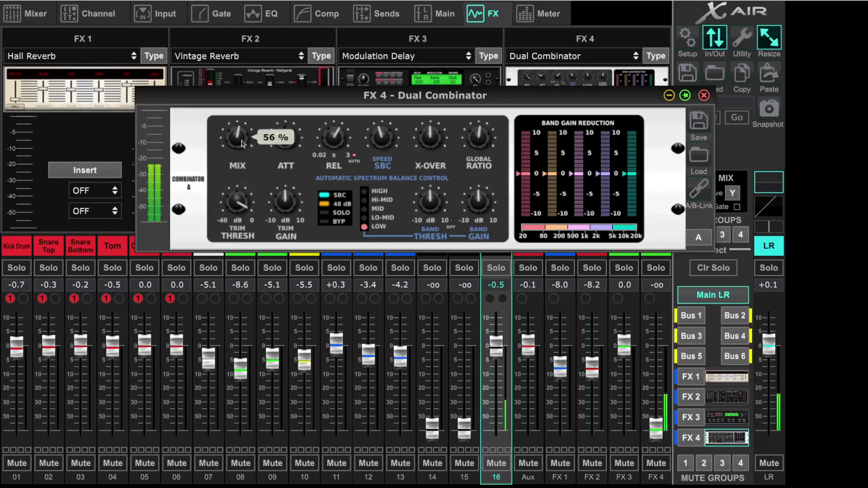
{"action": "left_click", "coordinate": [698, 239]}
{"action": "mouse_move", "coordinate": [235, 144]}
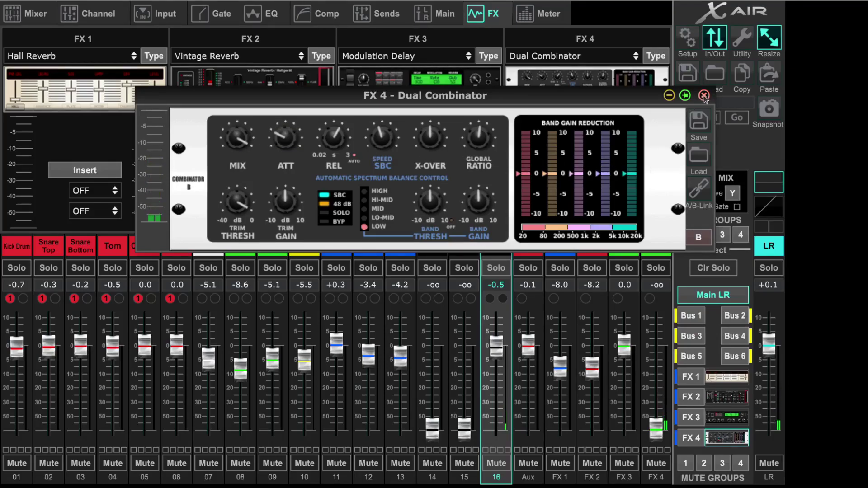
- Replace FX 4's Dual Combinator with a Stereo Combinator
{"action": "left_click", "coordinate": [704, 96]}
{"action": "left_click", "coordinate": [657, 56]}
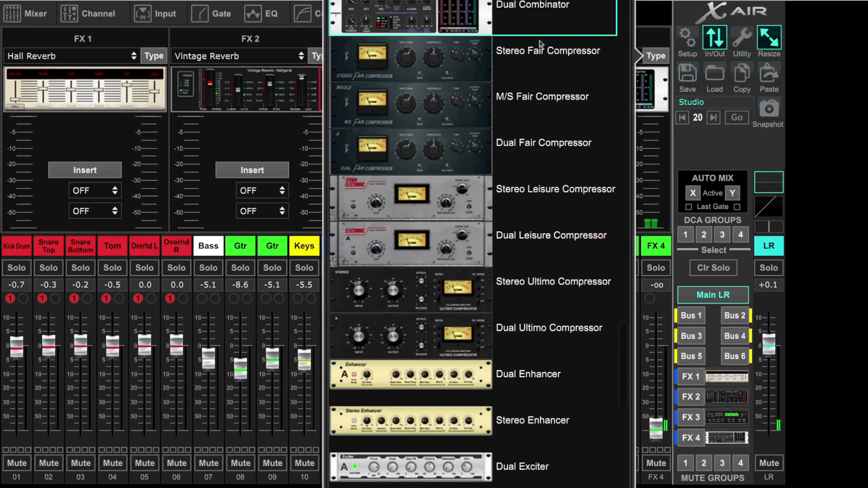
{"action": "scroll", "coordinate": [541, 49], "scroll_direction": "up", "scroll_amount": 5}
{"action": "left_click", "coordinate": [500, 221]}
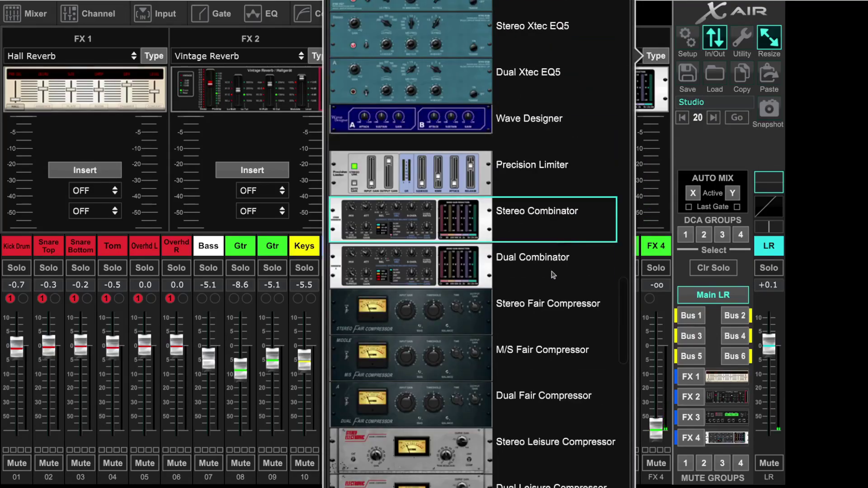
{"action": "left_click", "coordinate": [498, 229]}
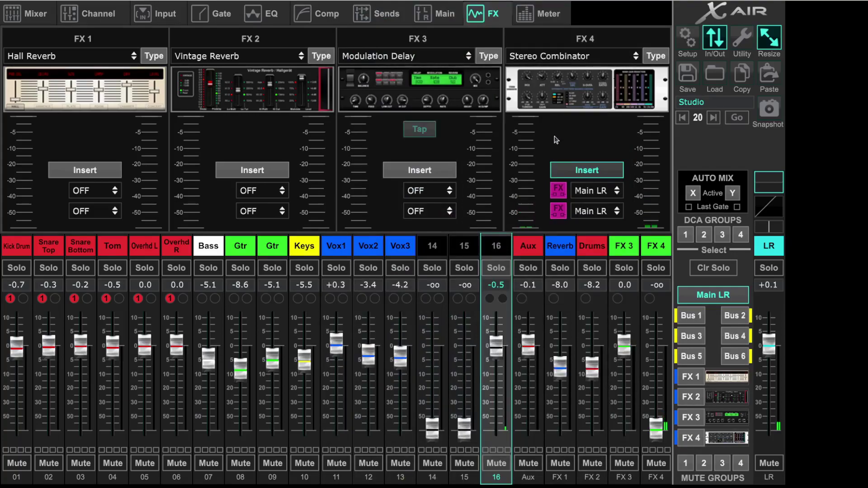
- Re-insert FX 4 on the Main LR bus
{"action": "left_click", "coordinate": [585, 174]}
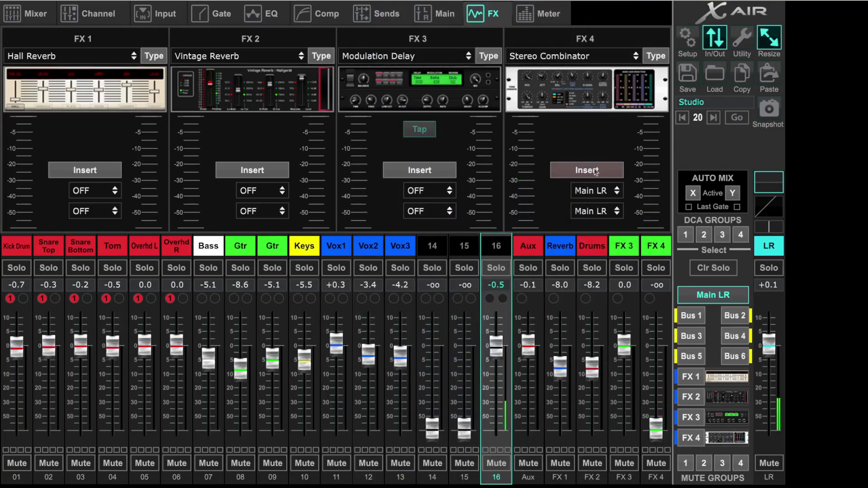
{"action": "left_click", "coordinate": [600, 191]}
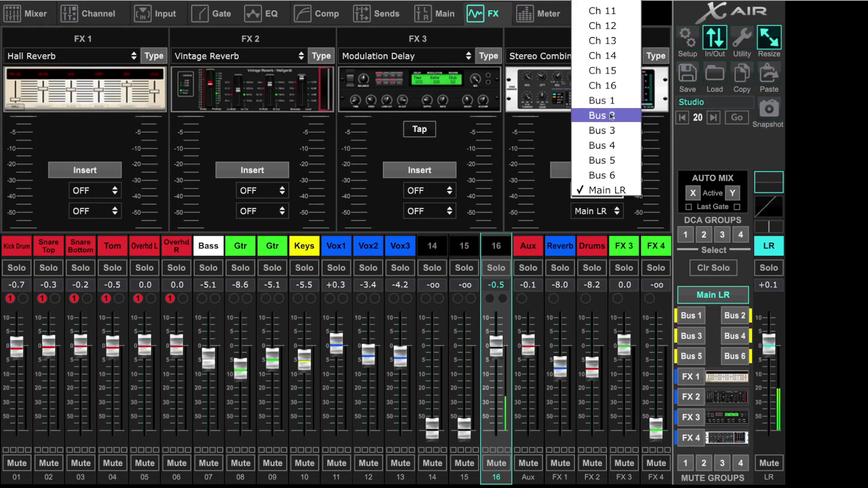
{"action": "left_click", "coordinate": [612, 192]}
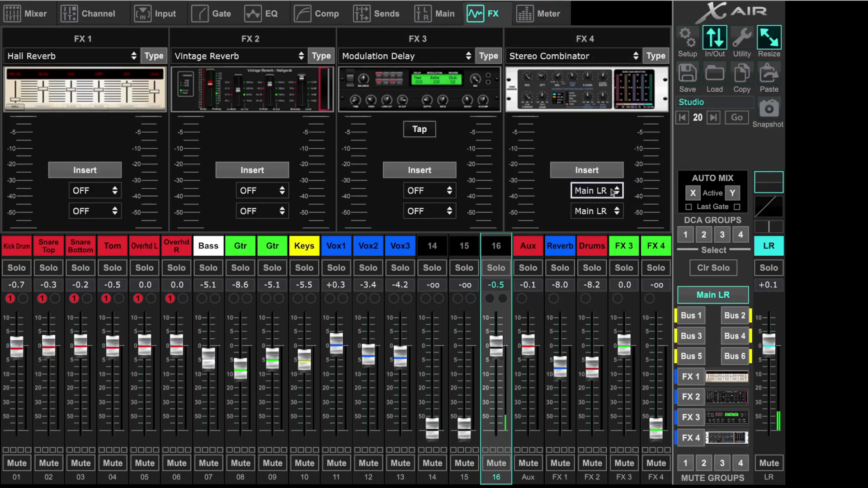
{"action": "left_click", "coordinate": [593, 168]}
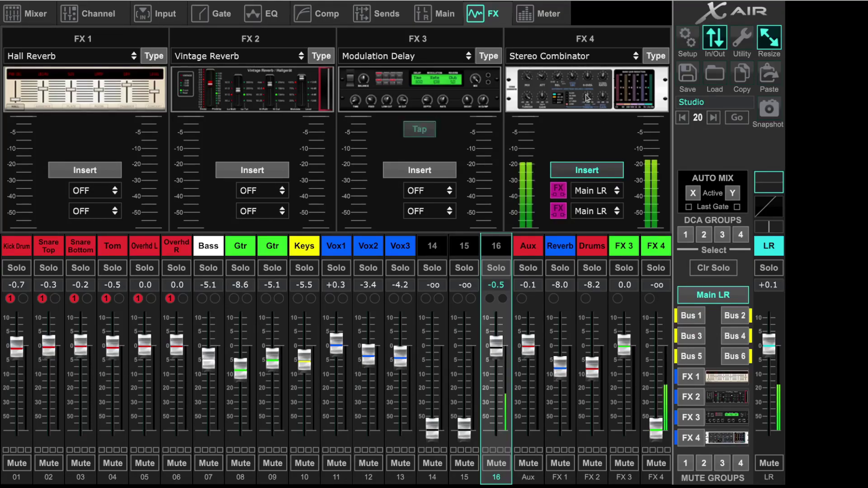
- In the Stereo Combinator editor, dip the mix to 66 %, restore 100 %, and check attack
{"action": "left_click", "coordinate": [572, 101]}
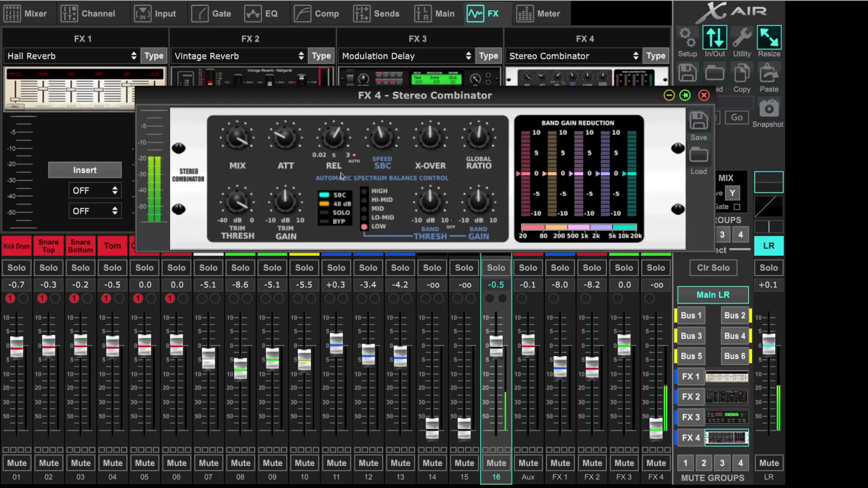
{"action": "left_click_drag", "start_coordinate": [230, 141], "coordinate": [235, 216]}
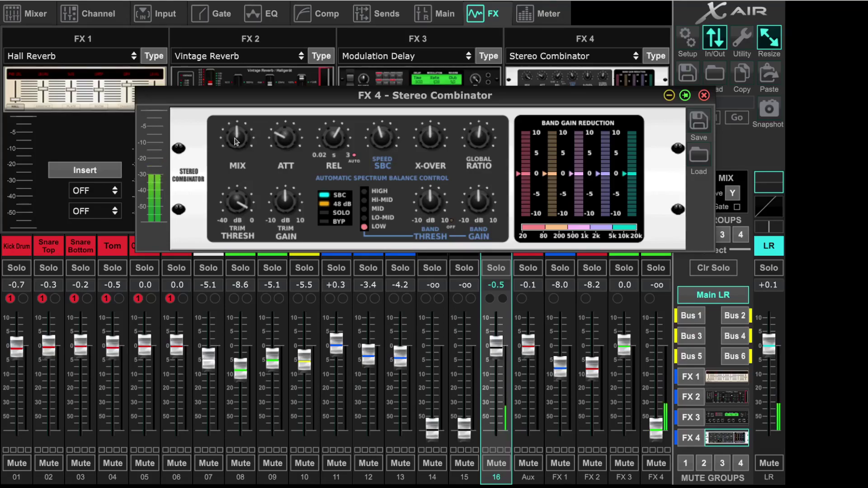
{"action": "left_click_drag", "start_coordinate": [235, 142], "coordinate": [254, 53]}
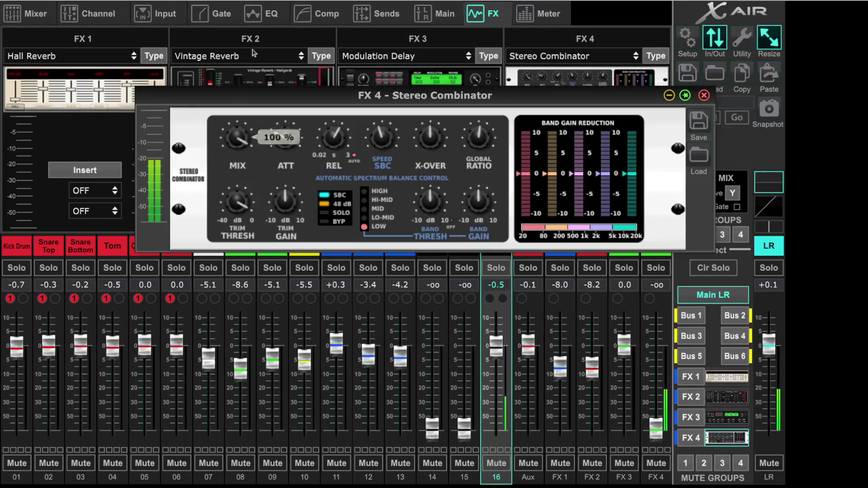
{"action": "left_click", "coordinate": [243, 136]}
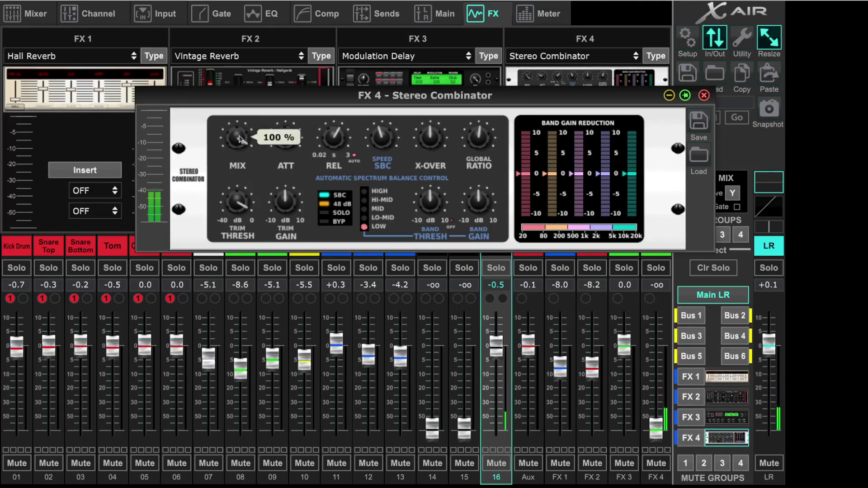
{"action": "left_click", "coordinate": [243, 136]}
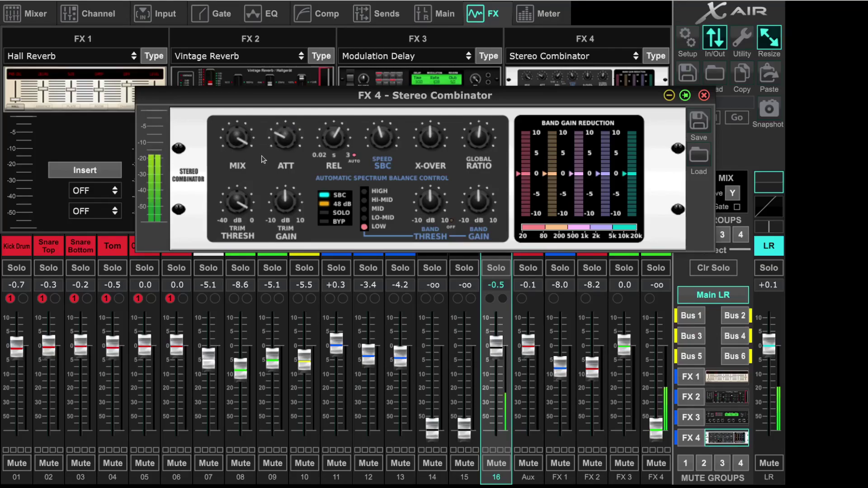
{"action": "left_click", "coordinate": [285, 139]}
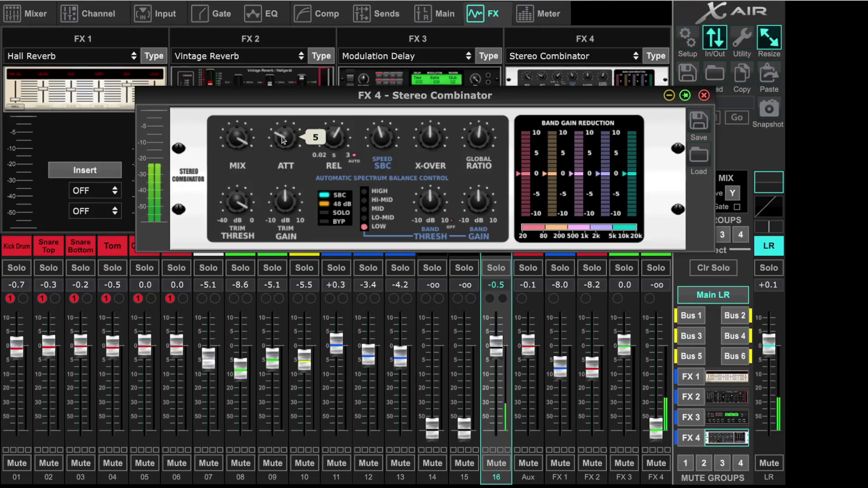
{"action": "mouse_move", "coordinate": [334, 140]}
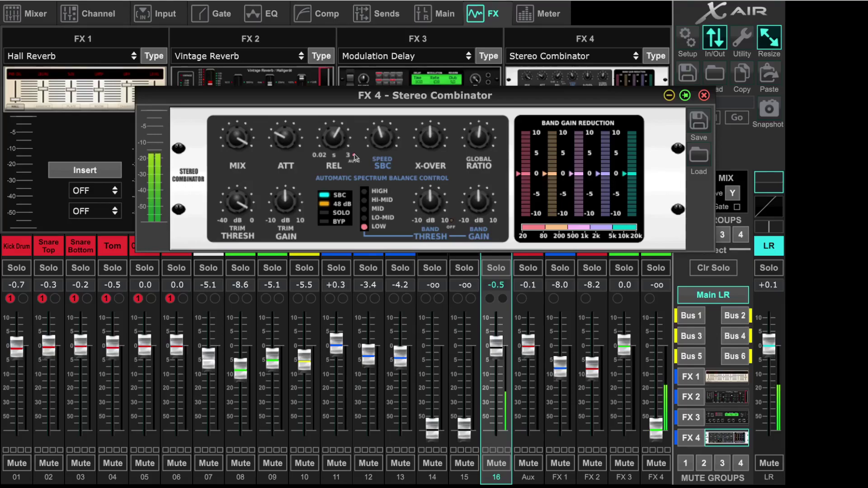
{"action": "mouse_move", "coordinate": [382, 138]}
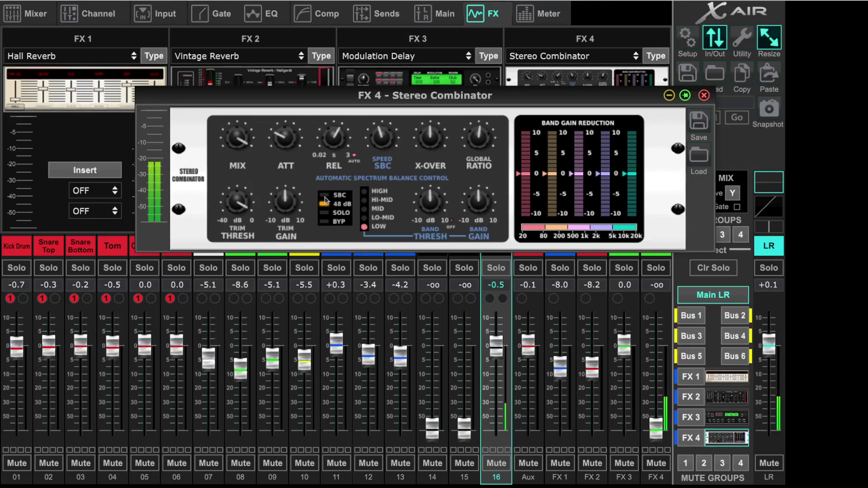
{"action": "mouse_move", "coordinate": [433, 139]}
{"action": "left_click_drag", "start_coordinate": [428, 138], "coordinate": [431, 235]}
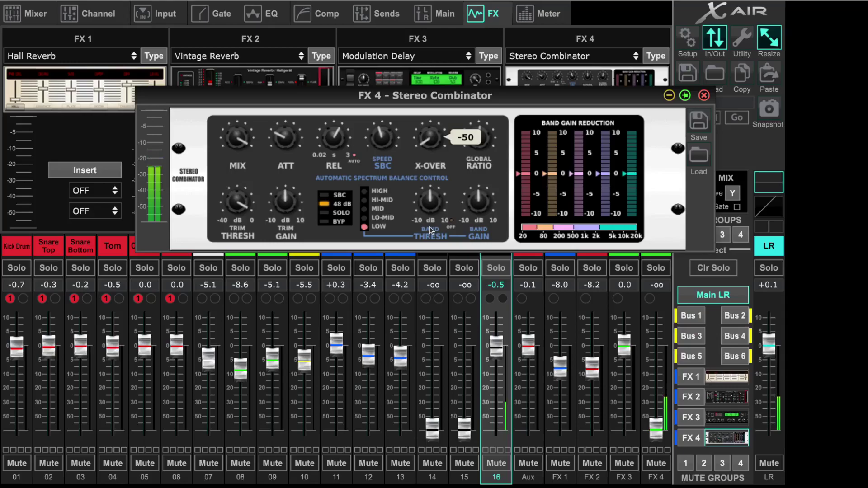
{"action": "left_click_drag", "start_coordinate": [431, 230], "coordinate": [448, 153]}
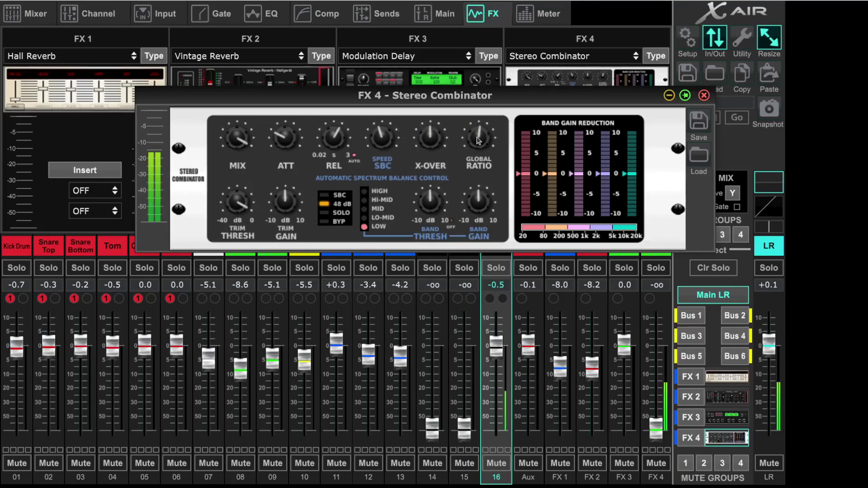
{"action": "mouse_move", "coordinate": [479, 141]}
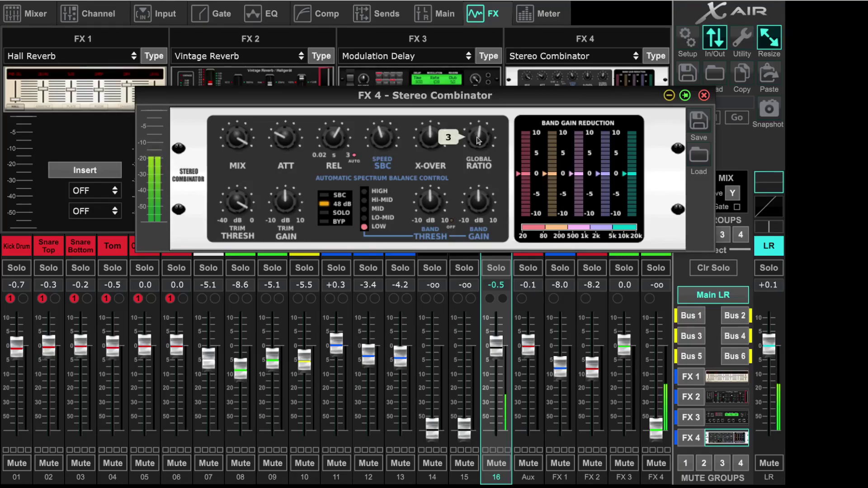
{"action": "left_click_drag", "start_coordinate": [478, 140], "coordinate": [497, 156]}
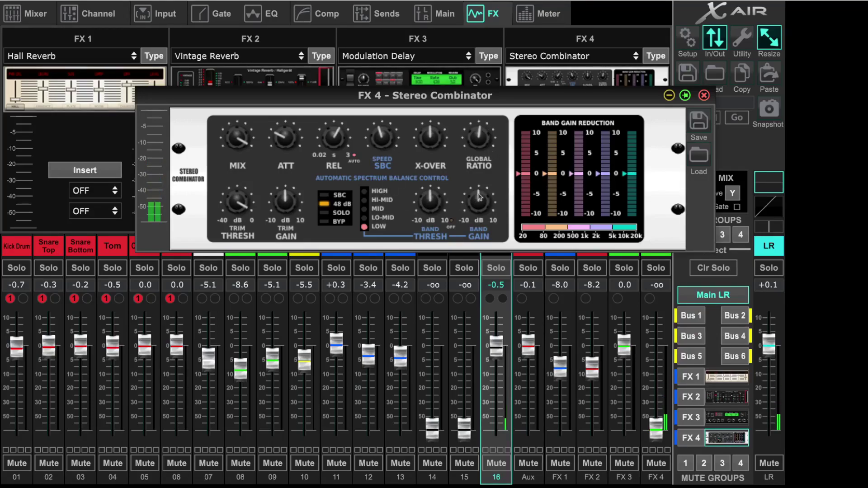
{"action": "left_click", "coordinate": [325, 196]}
{"action": "left_click", "coordinate": [326, 197]}
{"action": "mouse_move", "coordinate": [384, 139]}
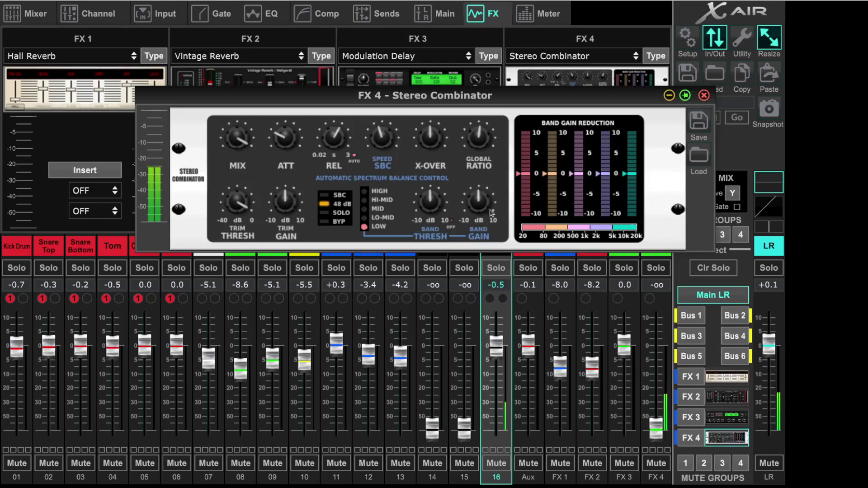
{"action": "left_click", "coordinate": [324, 206]}
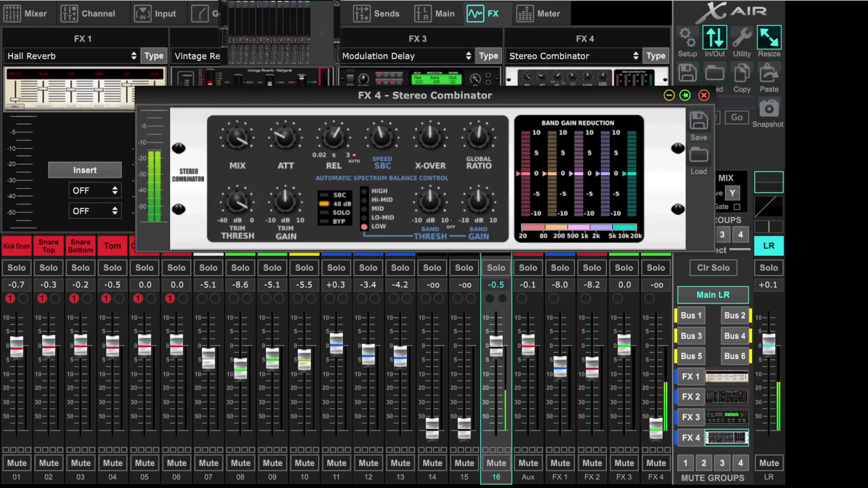
- Start the Ardour session playing into the mixer, then return to X AIR Edit
{"action": "left_click", "coordinate": [267, 31]}
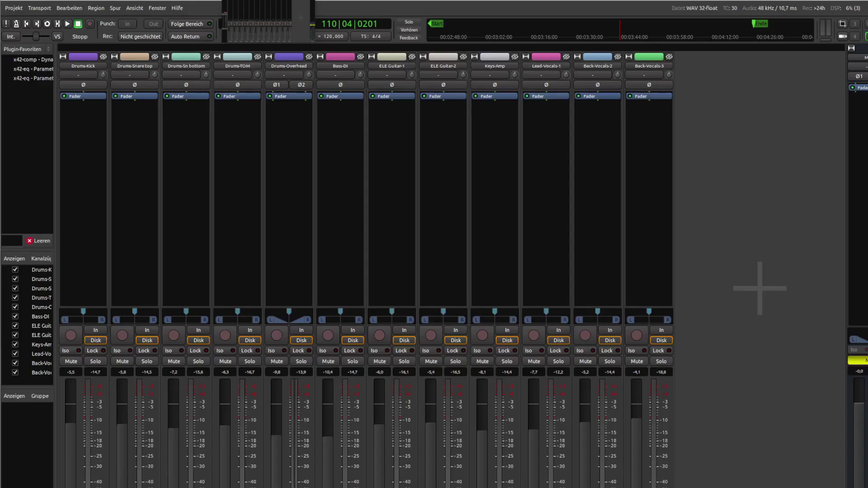
{"action": "key", "text": "space"}
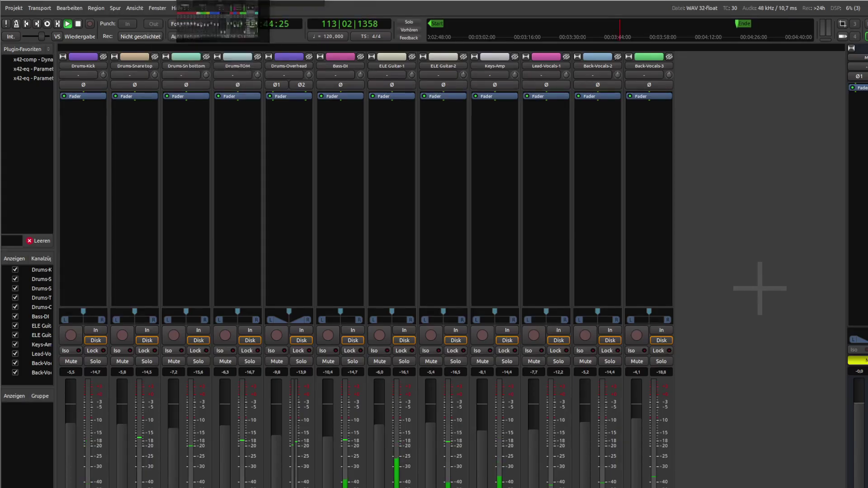
{"action": "key", "text": "alt+Tab"}
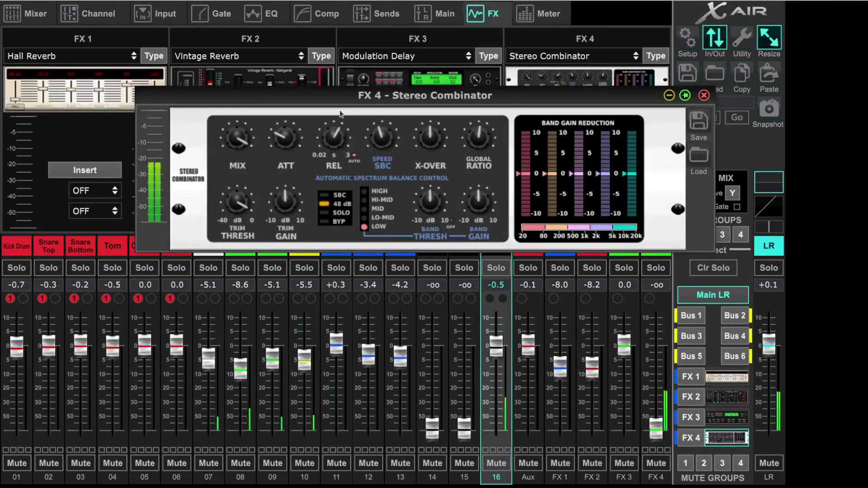
- Move the Stereo Combinator window down to reveal FX 4 inserted on Main LR
{"action": "left_click_drag", "start_coordinate": [348, 96], "coordinate": [300, 254]}
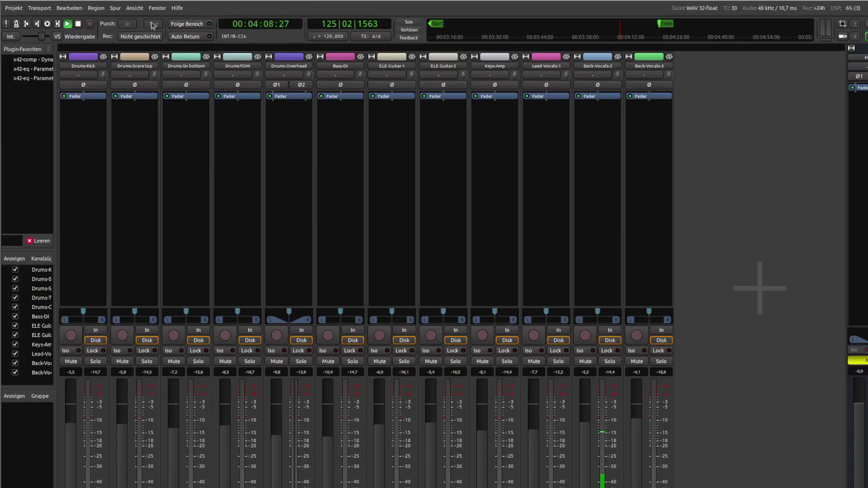
- Loop Ardour playback over the loop range near the start of the song
{"action": "left_click", "coordinate": [47, 24]}
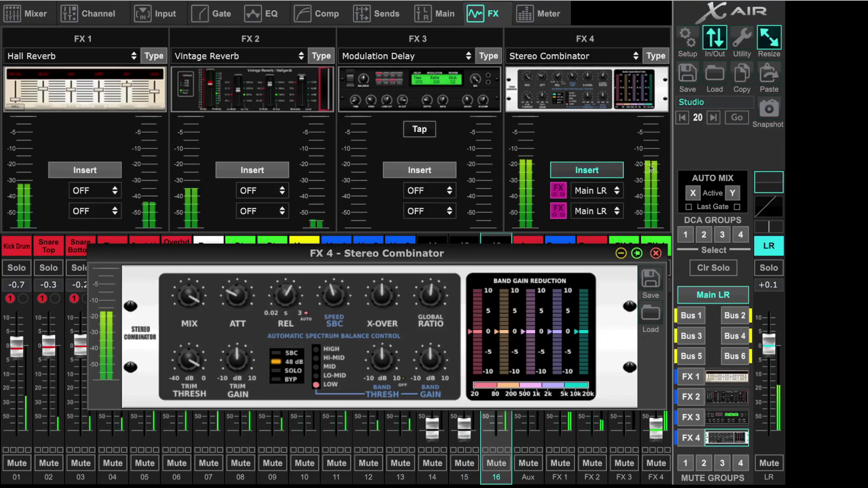
- Nudge the Stereo Combinator window down and right to uncover the channel name strip
{"action": "left_click_drag", "start_coordinate": [349, 264], "coordinate": [379, 278]}
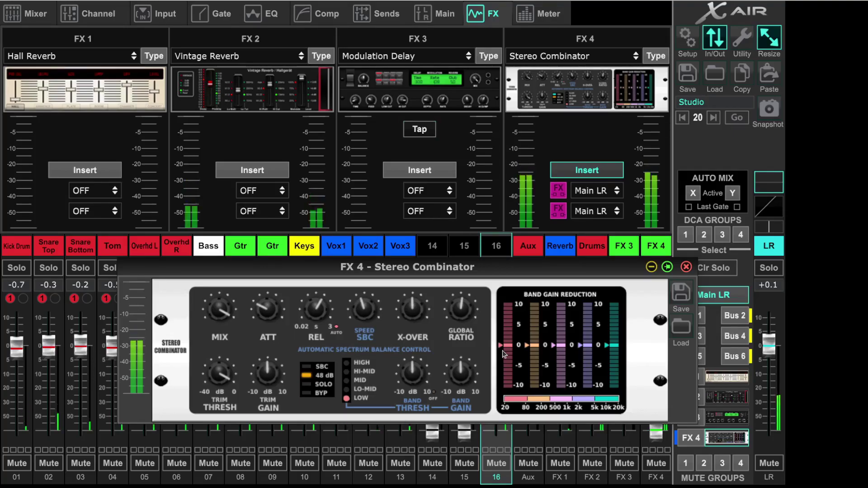
{"action": "left_click", "coordinate": [346, 389]}
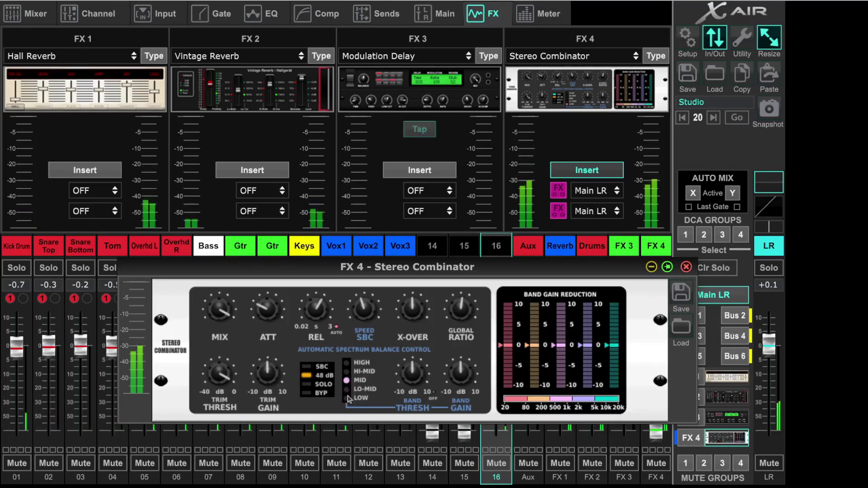
{"action": "left_click", "coordinate": [346, 399]}
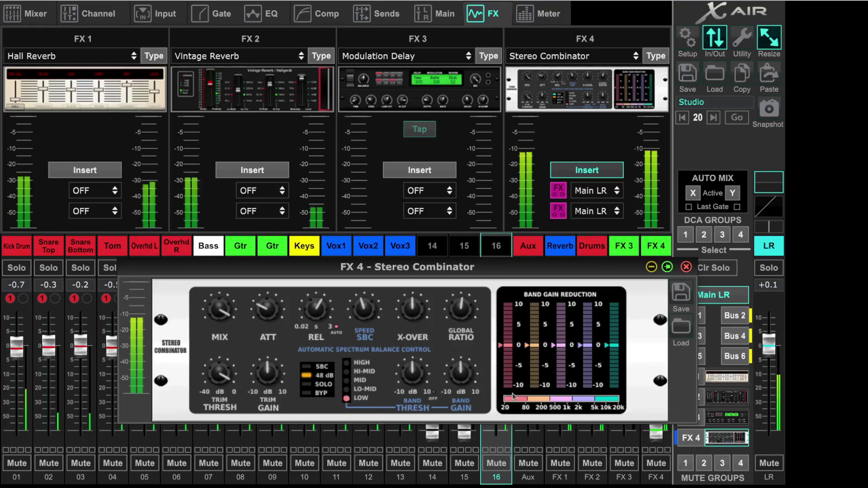
{"action": "left_click", "coordinate": [347, 371]}
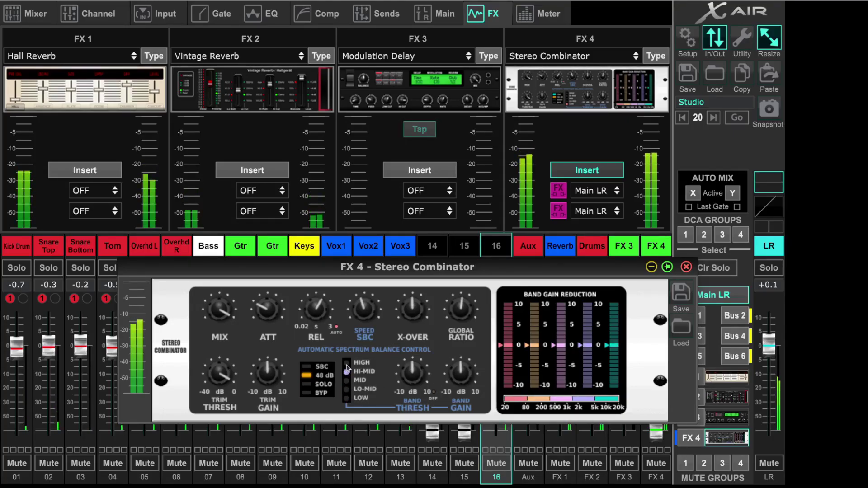
{"action": "left_click", "coordinate": [346, 398]}
{"action": "left_click", "coordinate": [308, 386]}
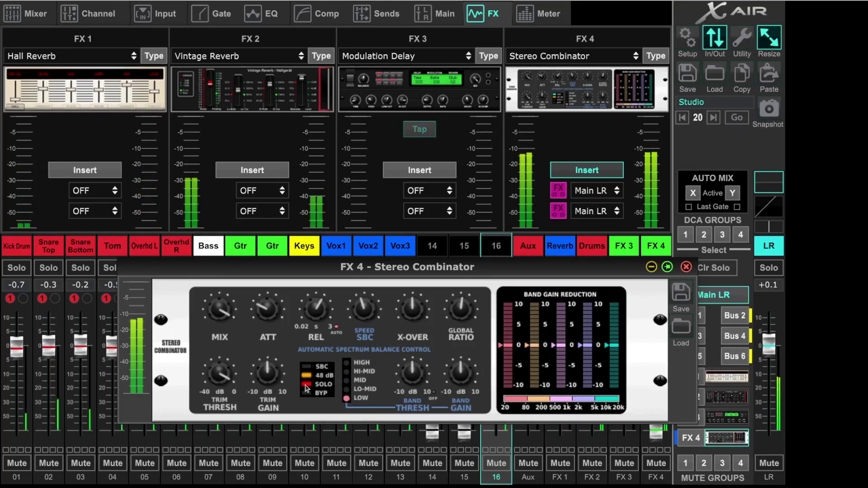
{"action": "left_click", "coordinate": [347, 392]}
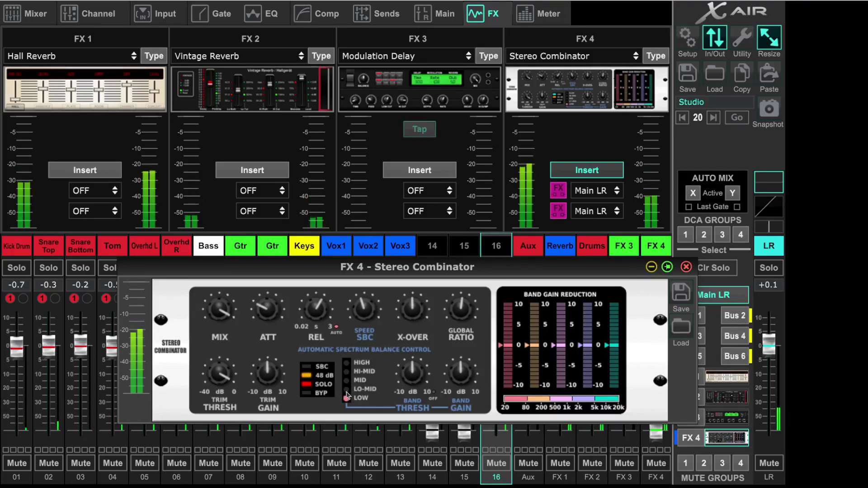
{"action": "left_click", "coordinate": [346, 382]}
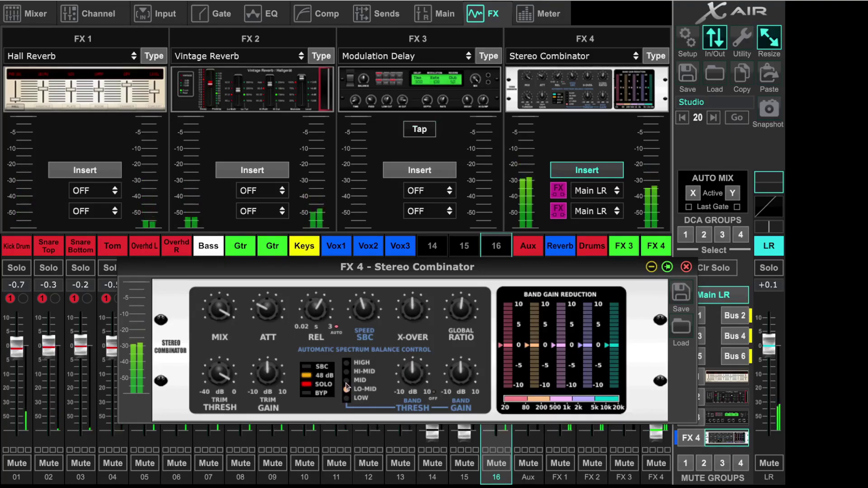
{"action": "left_click", "coordinate": [346, 363]}
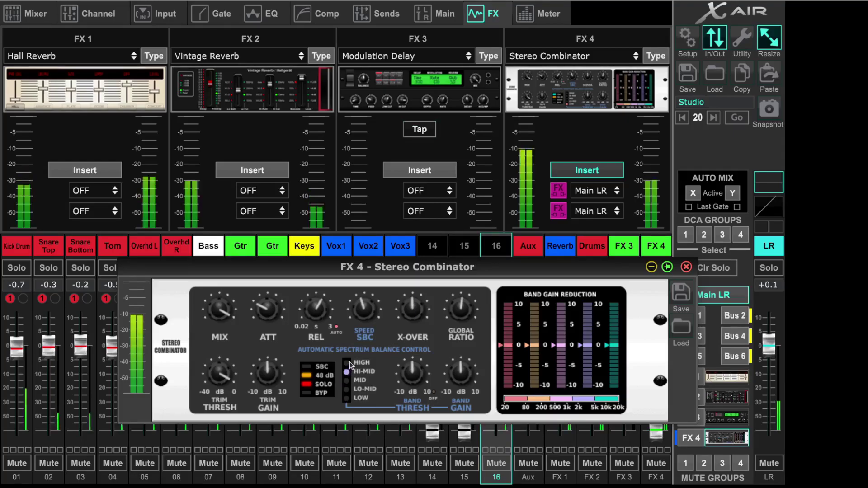
{"action": "left_click", "coordinate": [306, 384]}
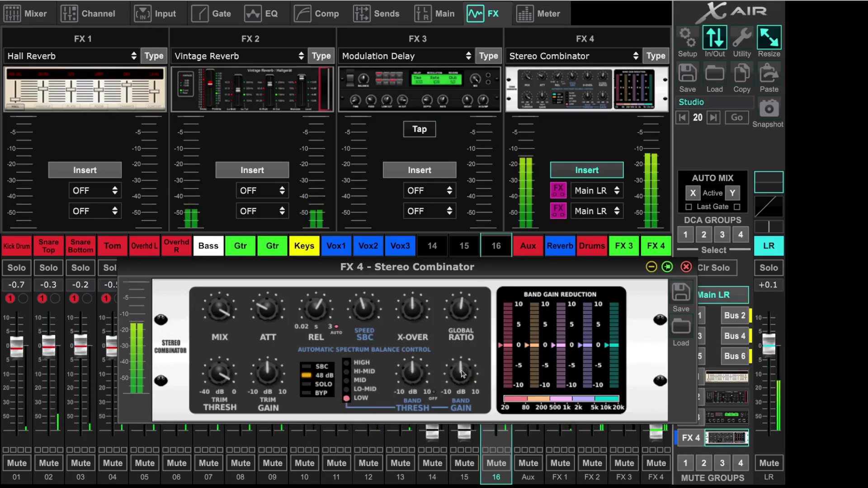
- Boost the Stereo Combinator's LOW band gain to 6.5 dB
{"action": "mouse_move", "coordinate": [460, 375]}
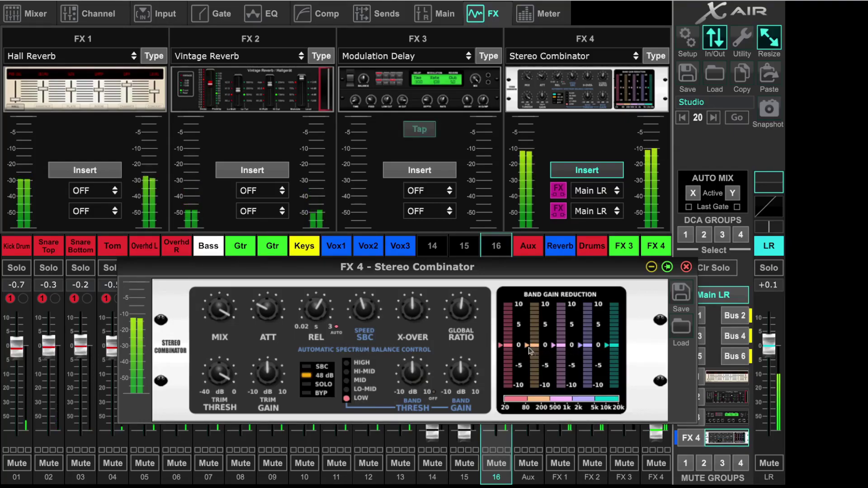
{"action": "scroll", "coordinate": [458, 381], "scroll_direction": "up", "scroll_amount": 1}
{"action": "scroll", "coordinate": [458, 381], "scroll_direction": "up", "scroll_amount": 14}
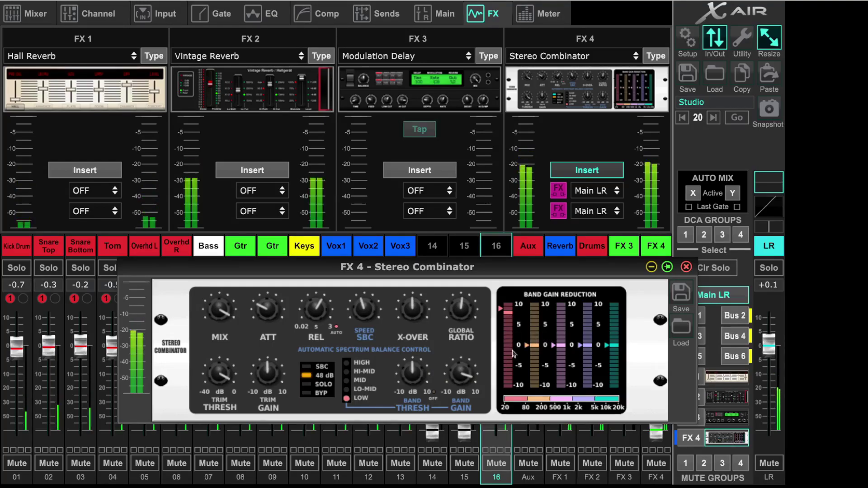
- Trial-boost the HIGH band then reset it to 0.0 dB, and bring LOW back to 0.5 dB
{"action": "left_click", "coordinate": [346, 362]}
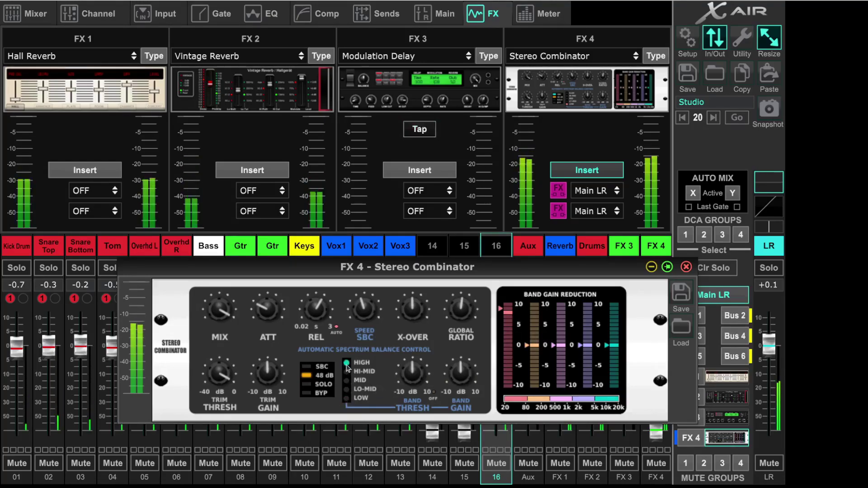
{"action": "scroll", "coordinate": [468, 379], "scroll_direction": "up", "scroll_amount": 5}
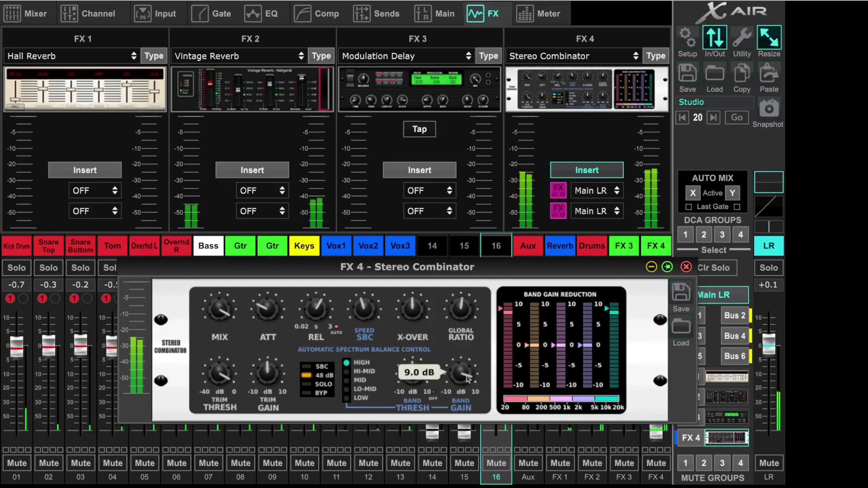
{"action": "scroll", "coordinate": [468, 379], "scroll_direction": "up", "scroll_amount": 2}
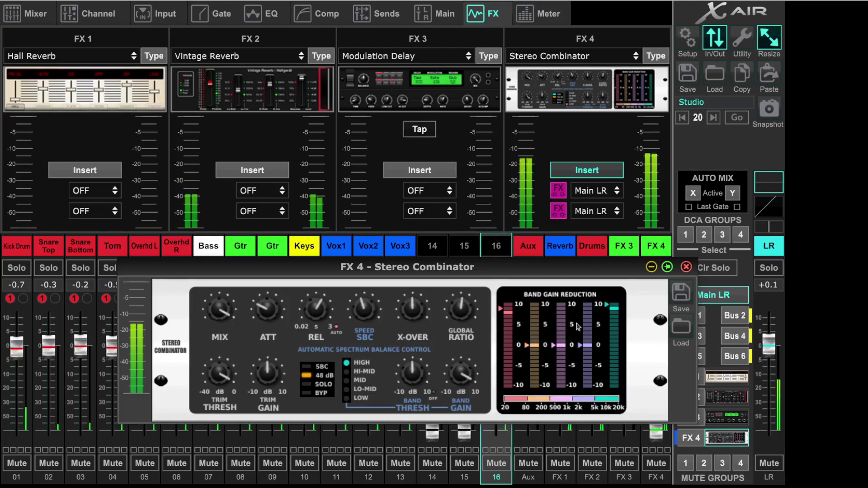
{"action": "scroll", "coordinate": [460, 379], "scroll_direction": "down", "scroll_amount": 10}
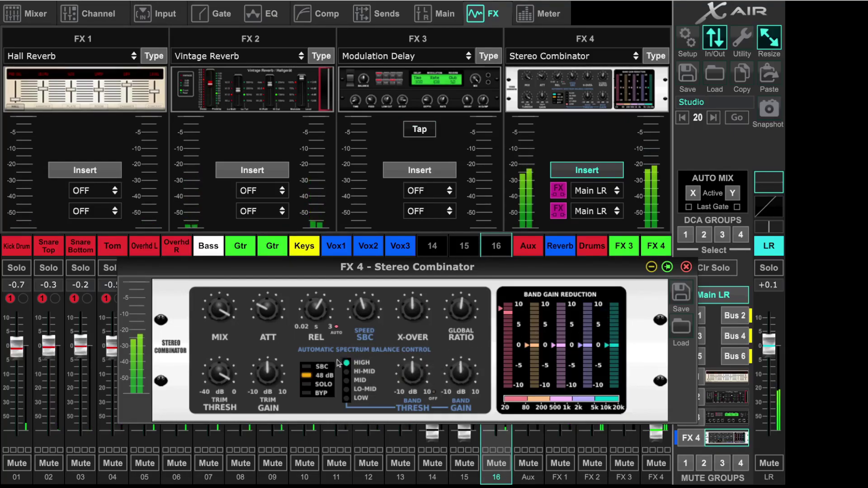
{"action": "left_click", "coordinate": [347, 398]}
{"action": "scroll", "coordinate": [459, 376], "scroll_direction": "down", "scroll_amount": 10}
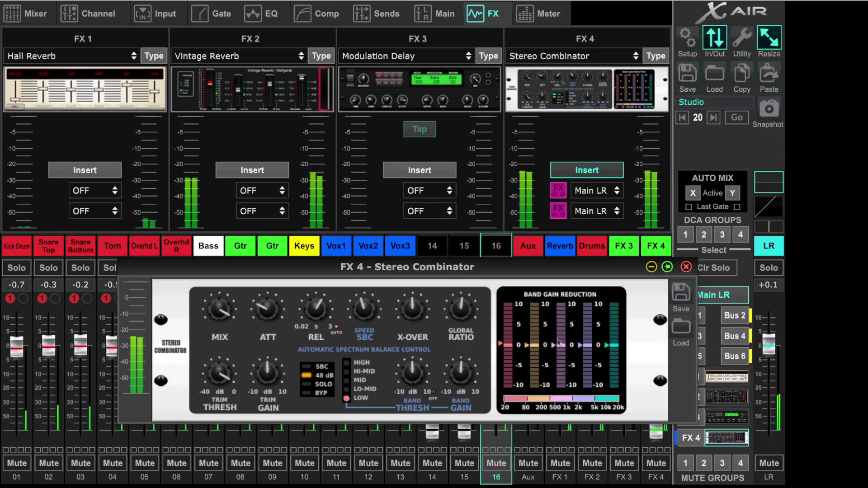
- Turn trim threshold down to -25.0 dB and raise trim gain to 4.5 dB
{"action": "mouse_move", "coordinate": [258, 382]}
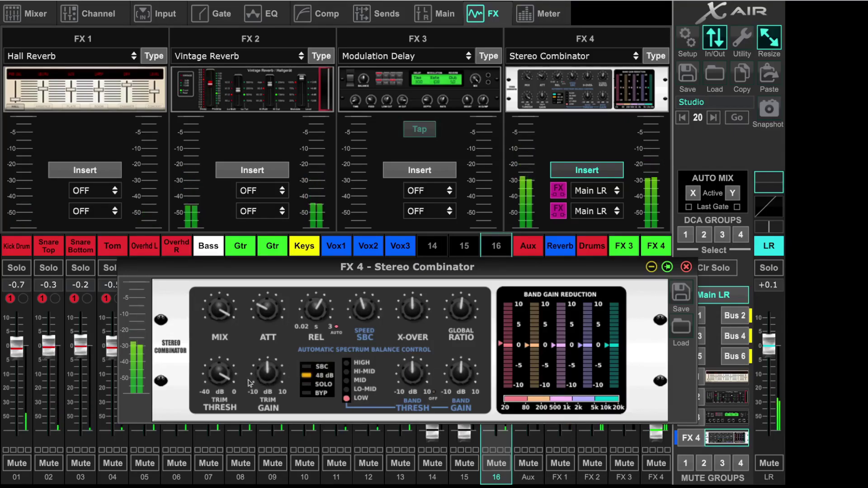
{"action": "scroll", "coordinate": [230, 383], "scroll_direction": "down", "scroll_amount": 3}
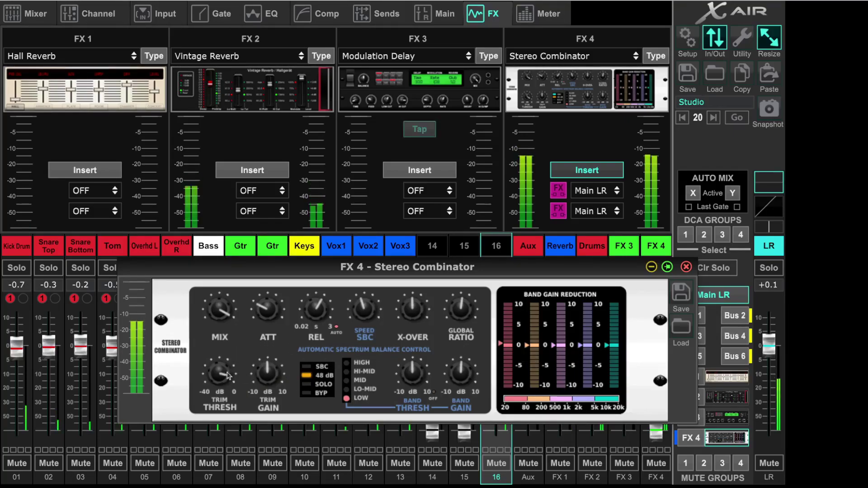
{"action": "scroll", "coordinate": [218, 378], "scroll_direction": "down", "scroll_amount": 1}
{"action": "scroll", "coordinate": [218, 379], "scroll_direction": "down", "scroll_amount": 10}
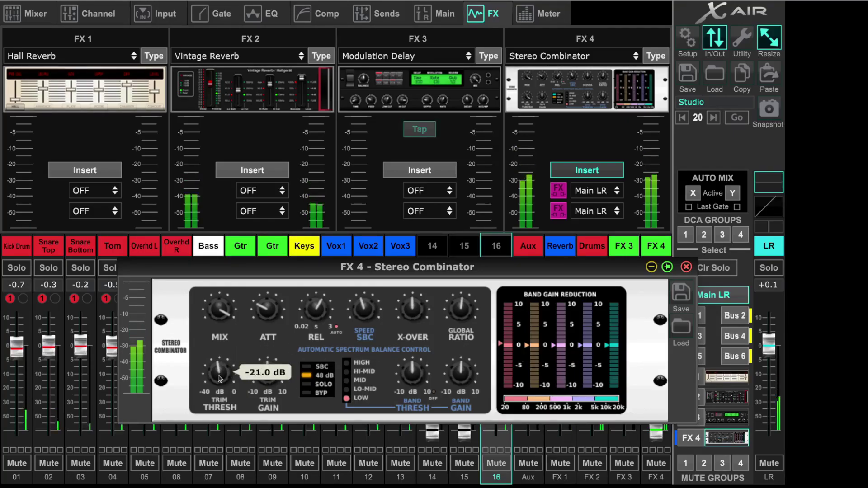
{"action": "scroll", "coordinate": [218, 378], "scroll_direction": "down", "scroll_amount": 1}
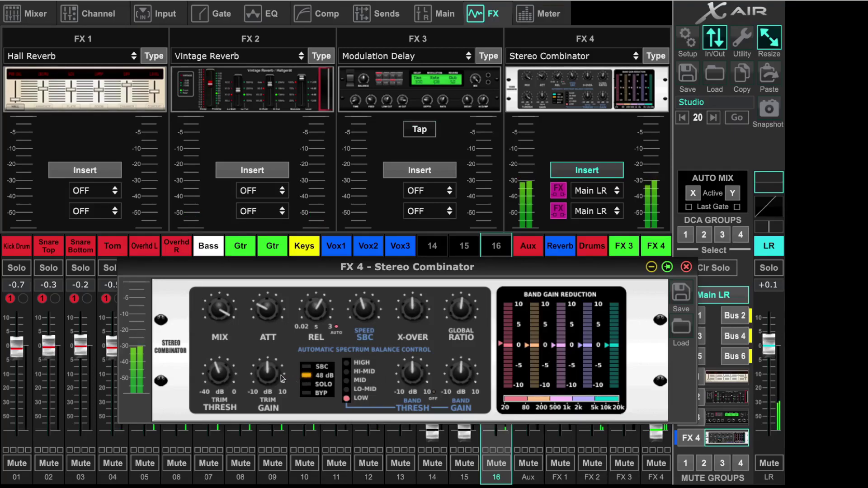
{"action": "scroll", "coordinate": [267, 377], "scroll_direction": "up", "scroll_amount": 3}
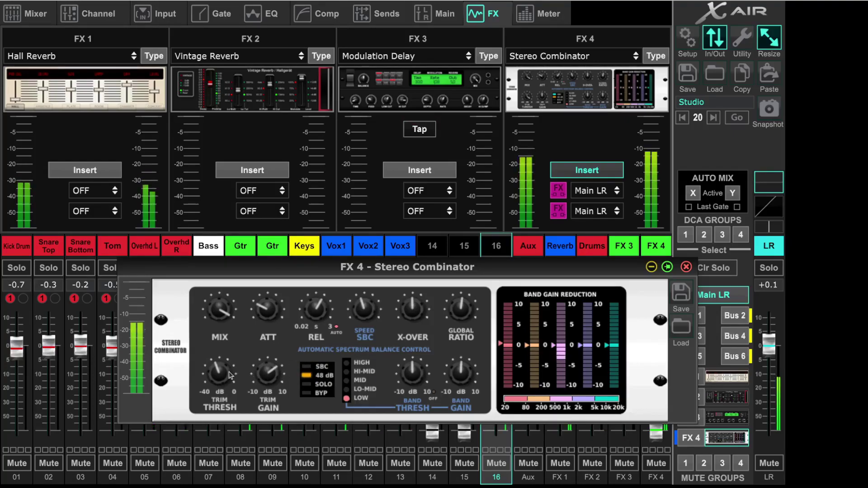
{"action": "scroll", "coordinate": [228, 375], "scroll_direction": "down", "scroll_amount": 1}
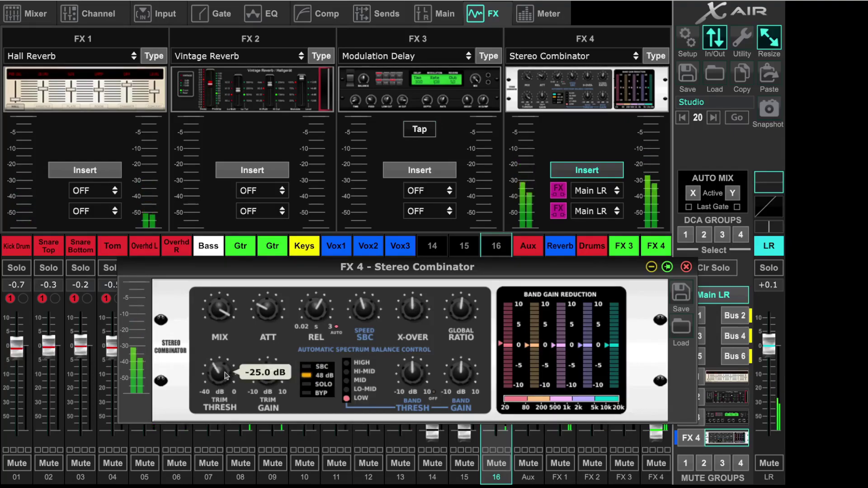
{"action": "scroll", "coordinate": [271, 377], "scroll_direction": "up", "scroll_amount": 2}
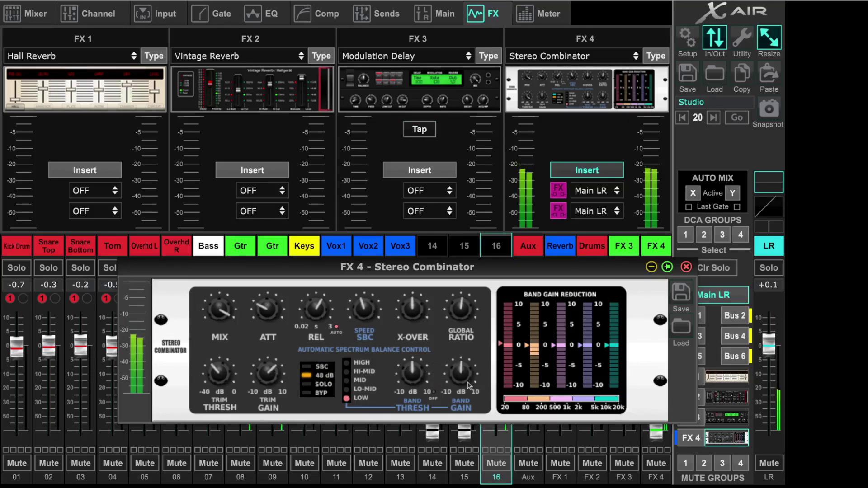
- Fine-tune the selected band's threshold and band gain
{"action": "scroll", "coordinate": [469, 386], "scroll_direction": "up", "scroll_amount": 3}
{"action": "scroll", "coordinate": [463, 380], "scroll_direction": "down", "scroll_amount": 7}
{"action": "scroll", "coordinate": [462, 379], "scroll_direction": "up", "scroll_amount": 2}
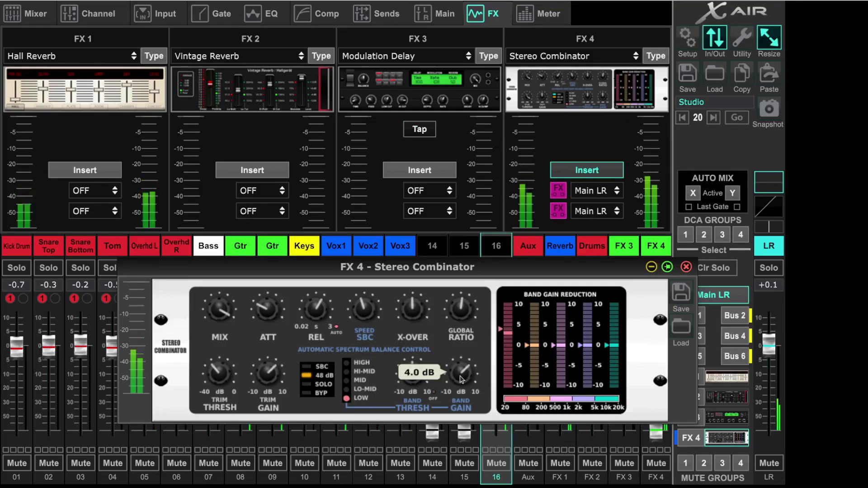
{"action": "mouse_move", "coordinate": [408, 372]}
{"action": "scroll", "coordinate": [409, 372], "scroll_direction": "down", "scroll_amount": 5}
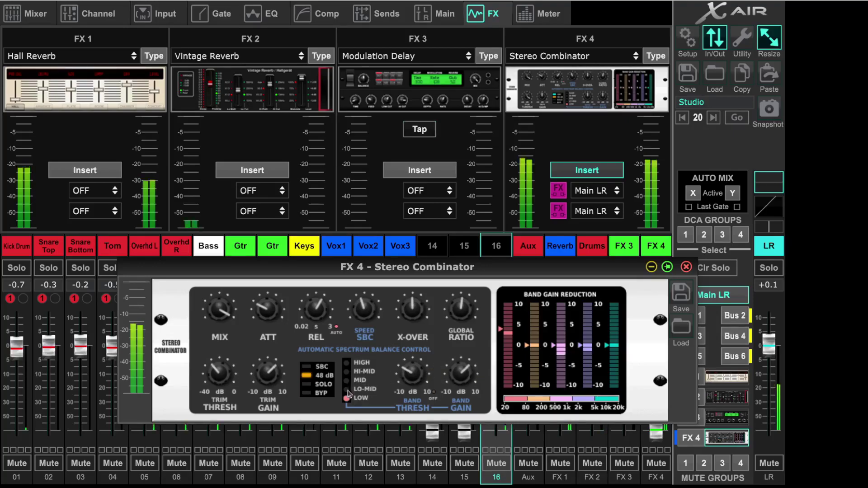
- Lower the LO-MID band threshold and raise its band gain to about 3.5–4 dB
{"action": "left_click", "coordinate": [362, 389]}
{"action": "mouse_move", "coordinate": [466, 375]}
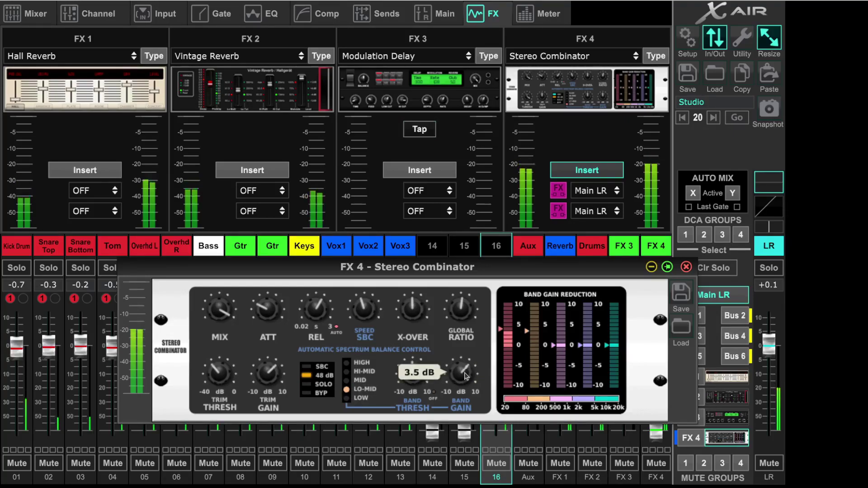
{"action": "mouse_move", "coordinate": [412, 374]}
{"action": "scroll", "coordinate": [412, 374], "scroll_direction": "down", "scroll_amount": 3}
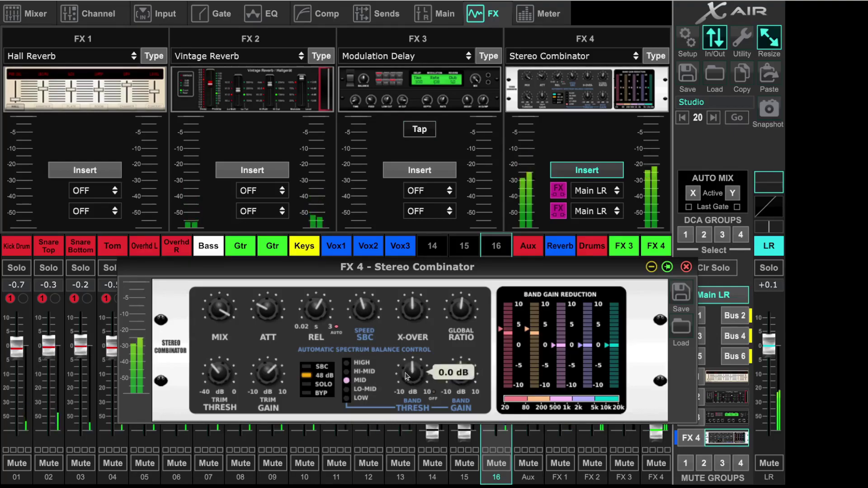
{"action": "scroll", "coordinate": [406, 376], "scroll_direction": "down", "scroll_amount": 5}
{"action": "scroll", "coordinate": [461, 372], "scroll_direction": "up", "scroll_amount": 7}
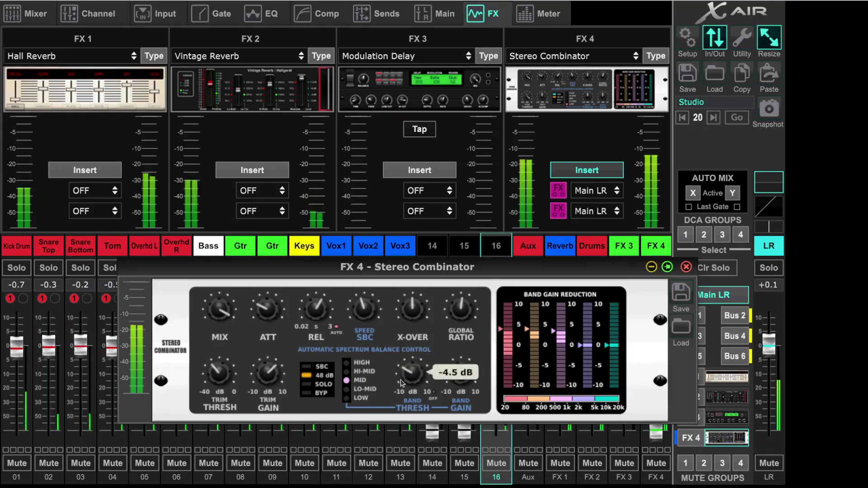
- Set the HI-MID band's threshold and gain, then reselect the LOW band
{"action": "left_click", "coordinate": [347, 371]}
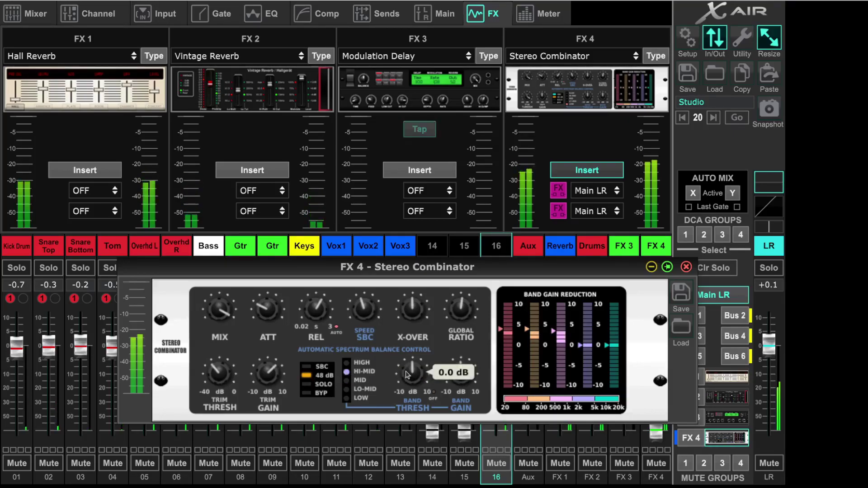
{"action": "scroll", "coordinate": [405, 374], "scroll_direction": "down", "scroll_amount": 7}
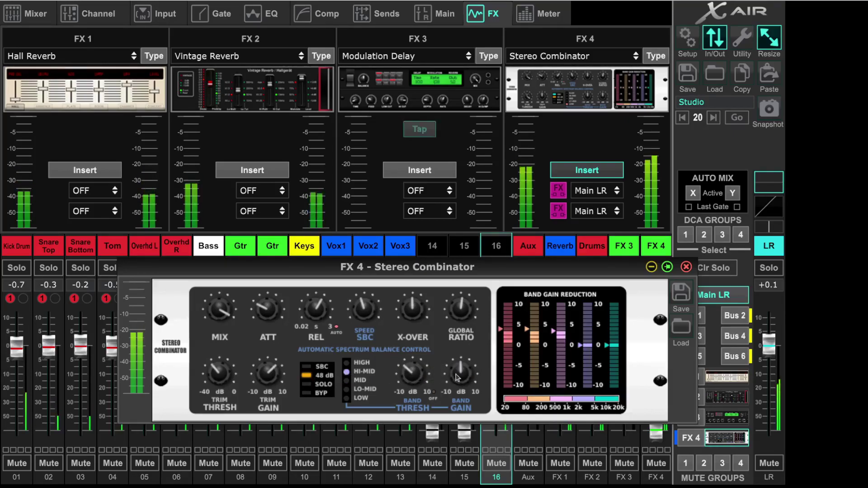
{"action": "scroll", "coordinate": [461, 374], "scroll_direction": "up", "scroll_amount": 7}
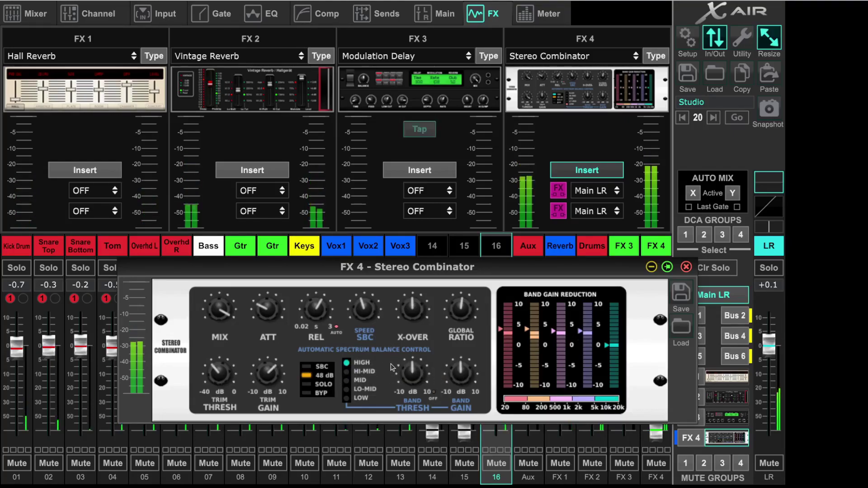
{"action": "scroll", "coordinate": [413, 374], "scroll_direction": "down", "scroll_amount": 9}
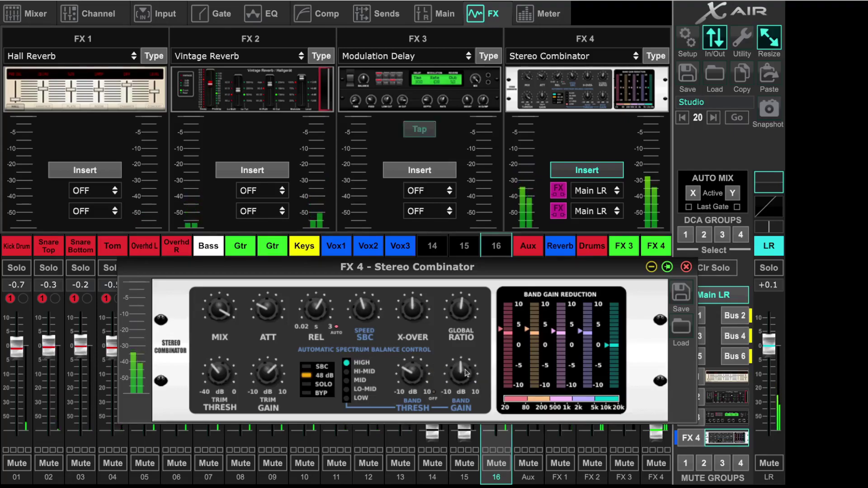
{"action": "scroll", "coordinate": [467, 373], "scroll_direction": "up", "scroll_amount": 7}
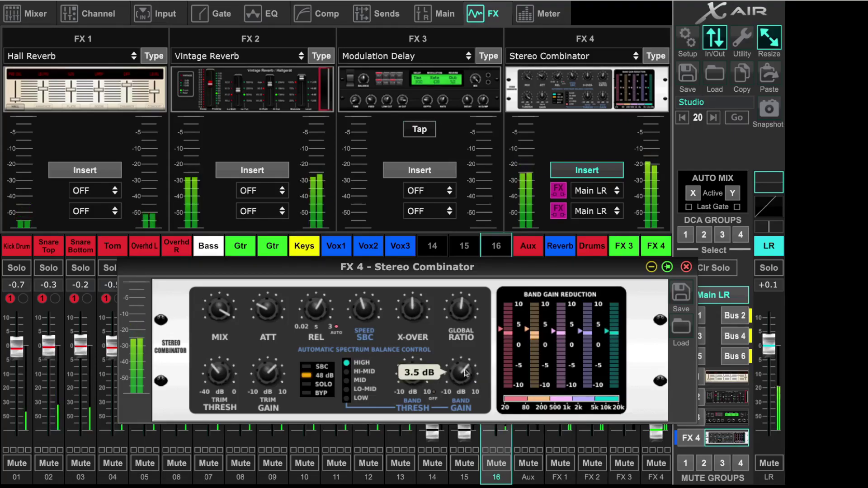
{"action": "left_click", "coordinate": [346, 399]}
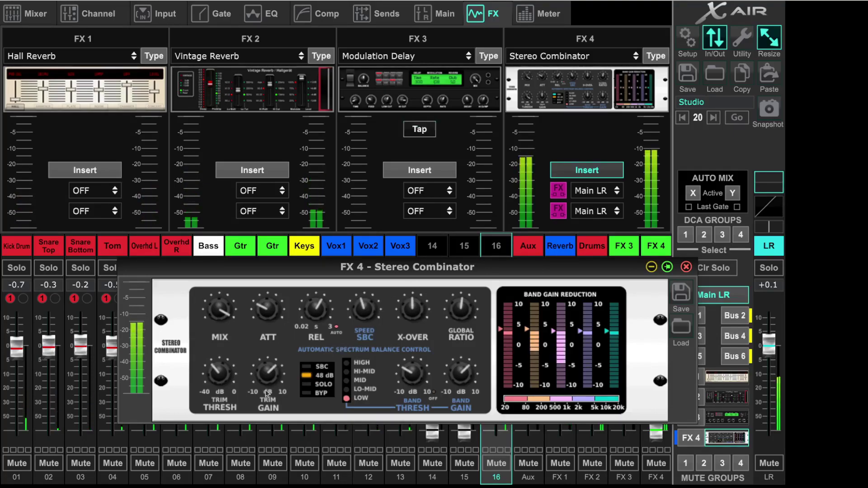
- Reduce trim gain from 4.0 dB to 2.0 dB and check trim threshold reads -26.0 dB
{"action": "scroll", "coordinate": [265, 376], "scroll_direction": "down", "scroll_amount": 1}
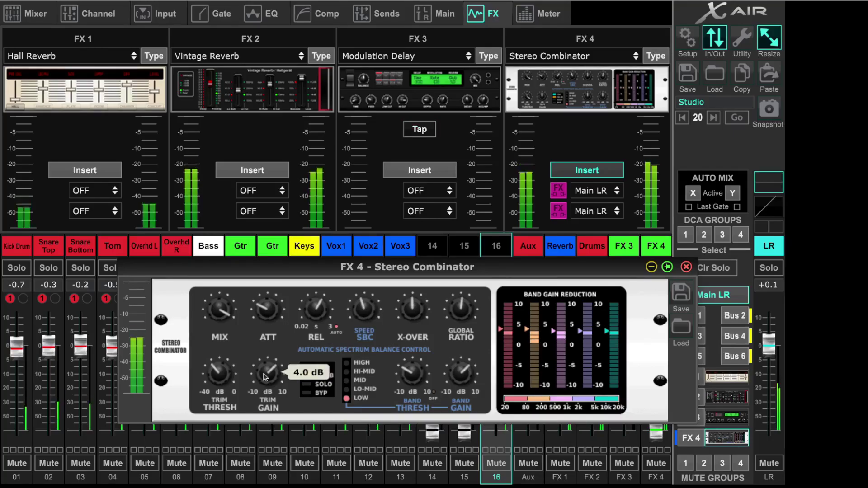
{"action": "scroll", "coordinate": [265, 376], "scroll_direction": "down", "scroll_amount": 1}
{"action": "scroll", "coordinate": [265, 376], "scroll_direction": "down", "scroll_amount": 1}
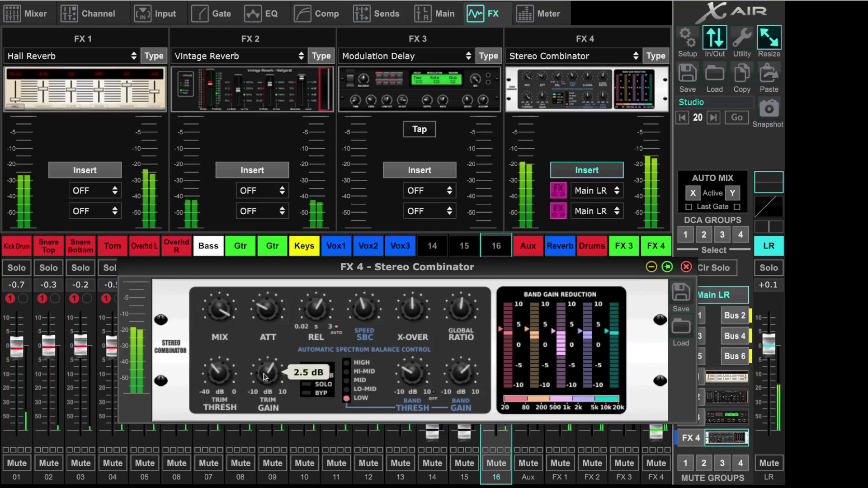
{"action": "scroll", "coordinate": [265, 376], "scroll_direction": "down", "scroll_amount": 1}
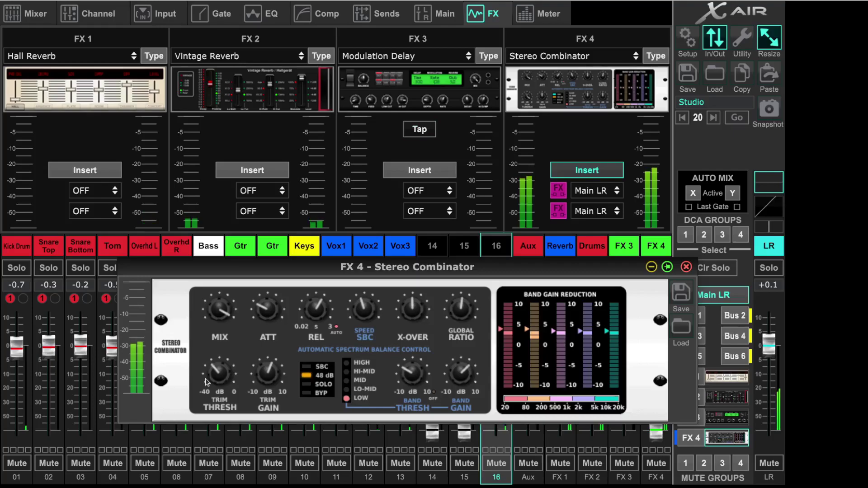
{"action": "mouse_move", "coordinate": [213, 382]}
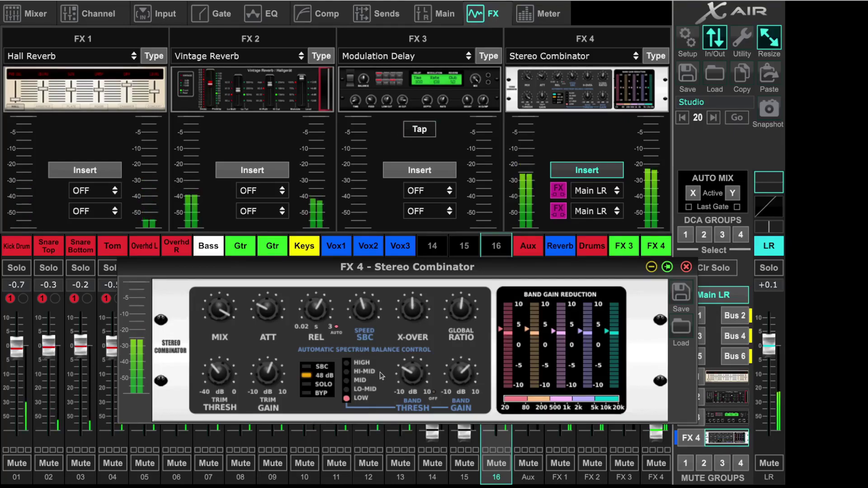
- Switch the meter display to peak band levels, then to automatic spectrum balance
{"action": "left_click", "coordinate": [561, 342]}
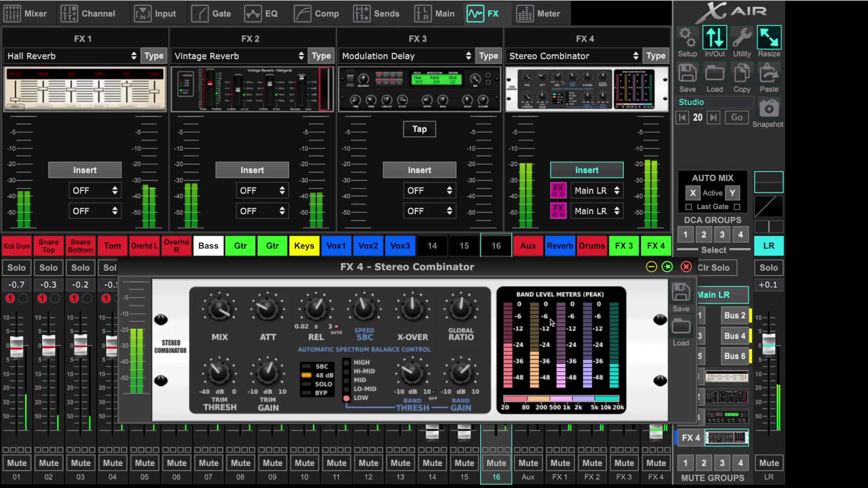
{"action": "left_click", "coordinate": [561, 333]}
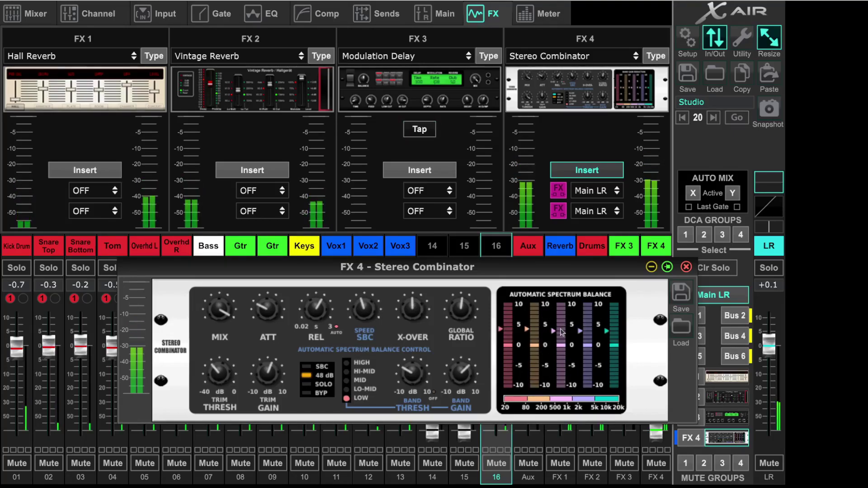
- Switch on automatic spectrum balance control (SBC)
{"action": "left_click", "coordinate": [309, 369]}
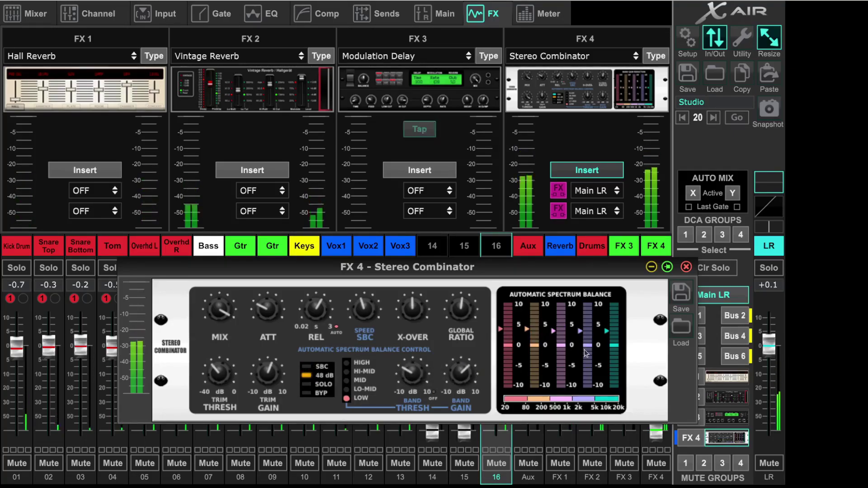
- Restore band gain reduction meters; raise LOW band gain to 6.5 dB, then return it to 4.0 dB
{"action": "left_click", "coordinate": [586, 353]}
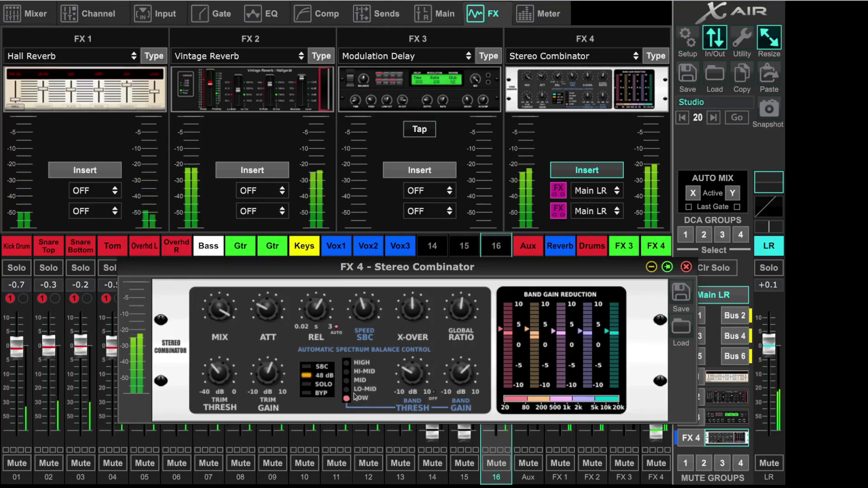
{"action": "mouse_move", "coordinate": [461, 377]}
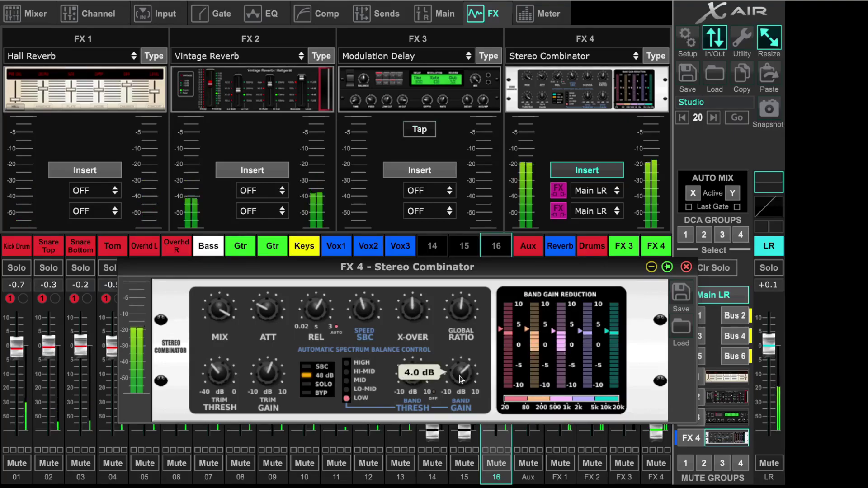
{"action": "scroll", "coordinate": [461, 379], "scroll_direction": "up", "scroll_amount": 4}
{"action": "scroll", "coordinate": [461, 379], "scroll_direction": "up", "scroll_amount": 1}
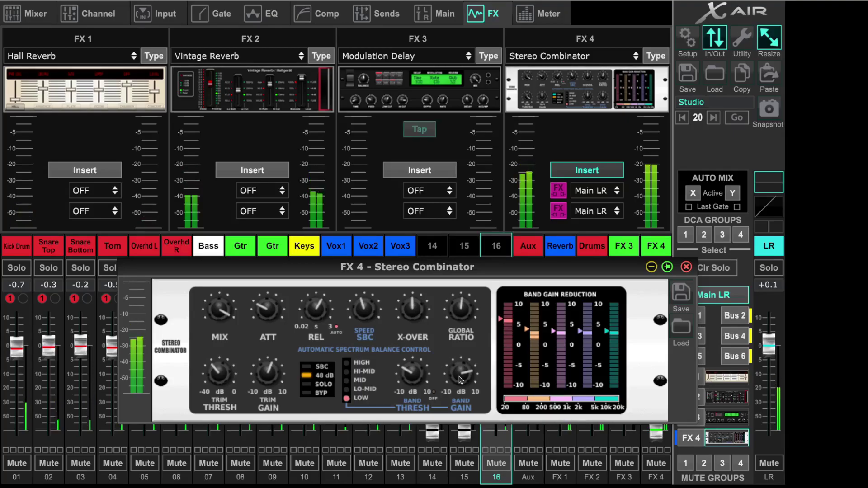
{"action": "scroll", "coordinate": [460, 379], "scroll_direction": "down", "scroll_amount": 3}
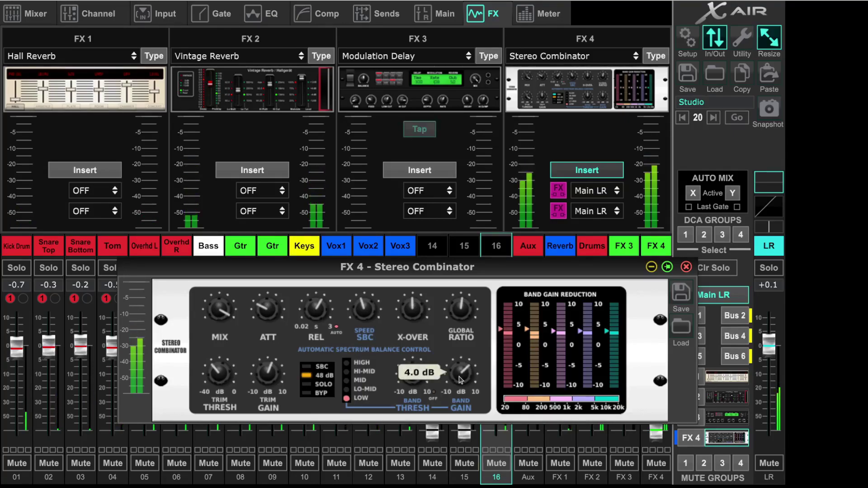
{"action": "scroll", "coordinate": [412, 374], "scroll_direction": "down", "scroll_amount": 3}
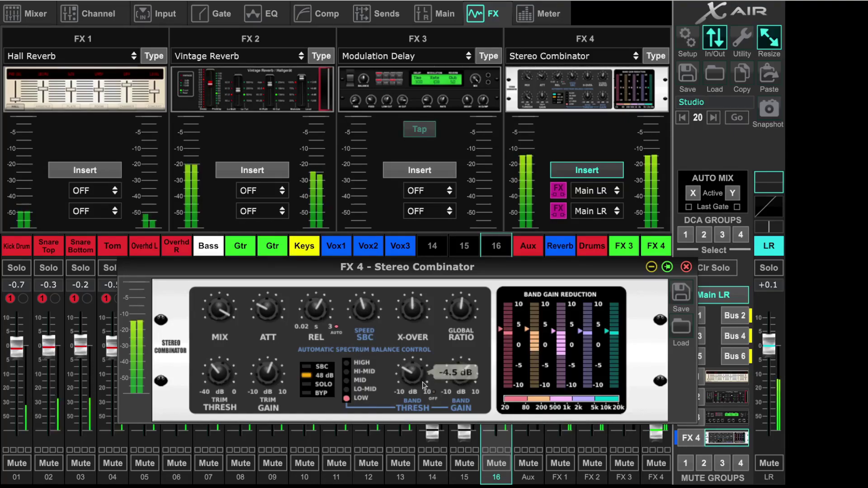
- Turn off bypass so the Stereo Combinator processes Main LR again
{"action": "left_click", "coordinate": [309, 395]}
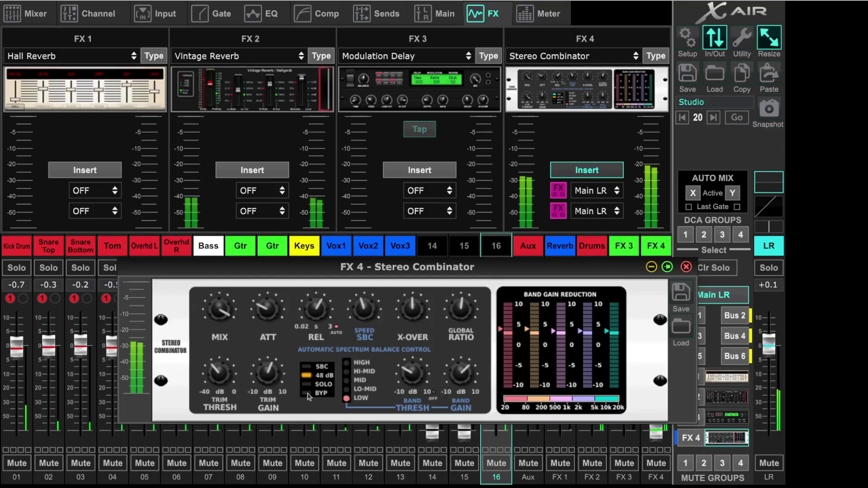